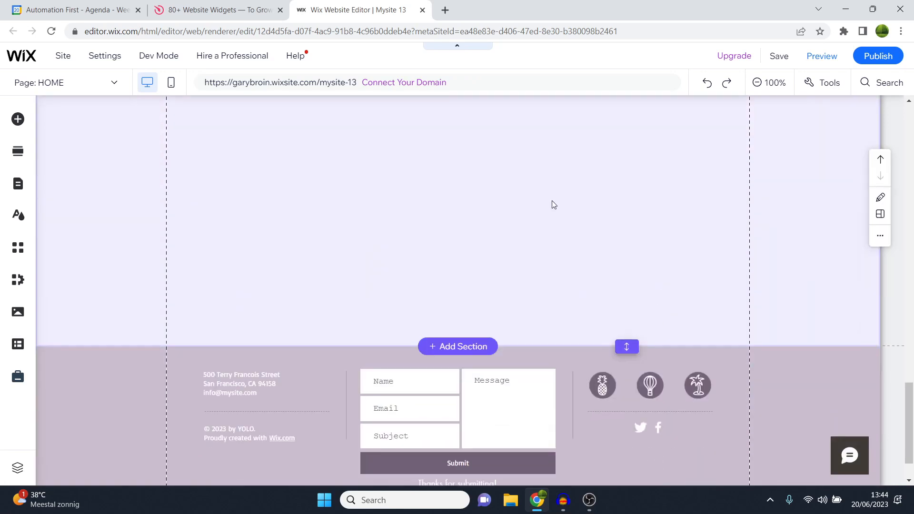
# - Add an Embed HTML element to the blank section above the footer of the home page
pyautogui.scroll(3, 584, 261)
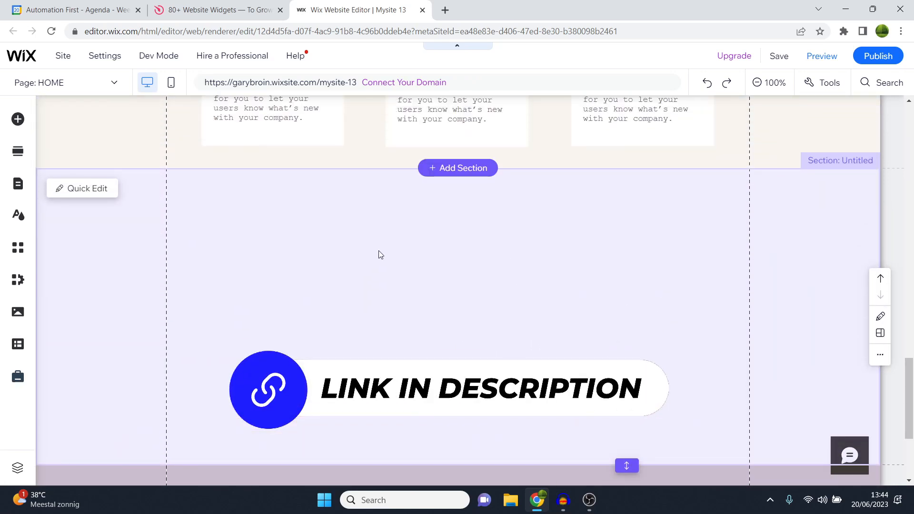
pyautogui.scroll(-4, 553, 300)
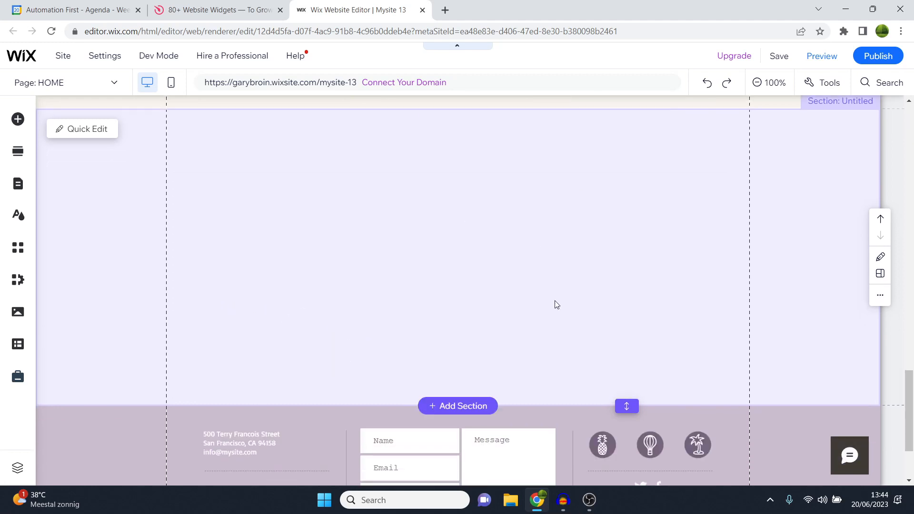
pyautogui.click(347, 271)
pyautogui.scroll(3, 547, 282)
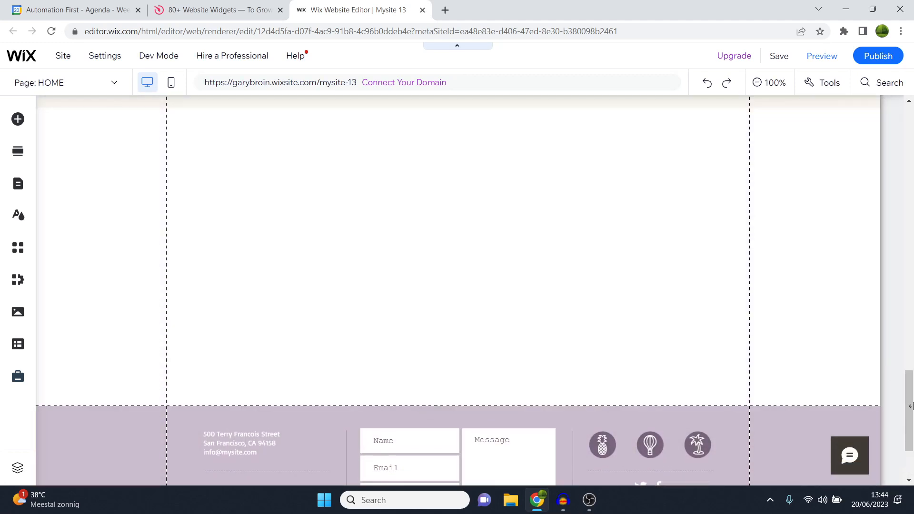
pyautogui.moveTo(910, 397); pyautogui.dragTo(909, 392)
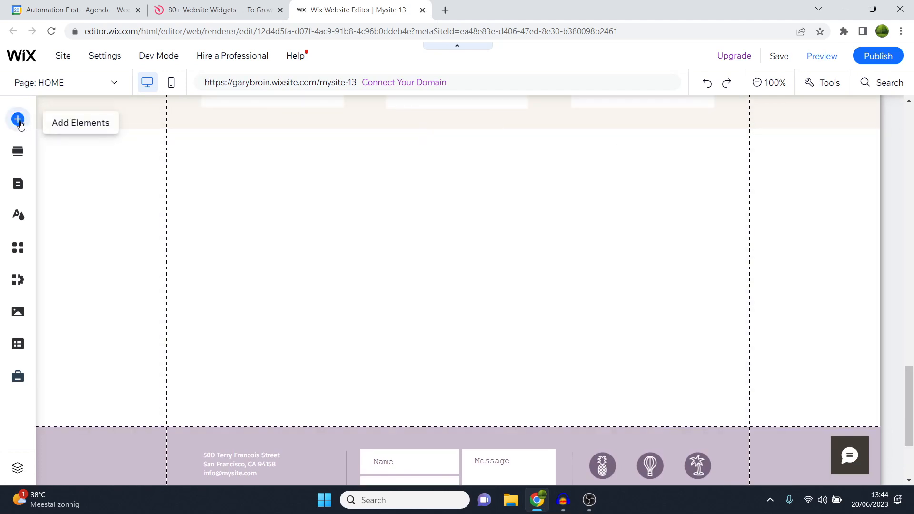
pyautogui.click(18, 120)
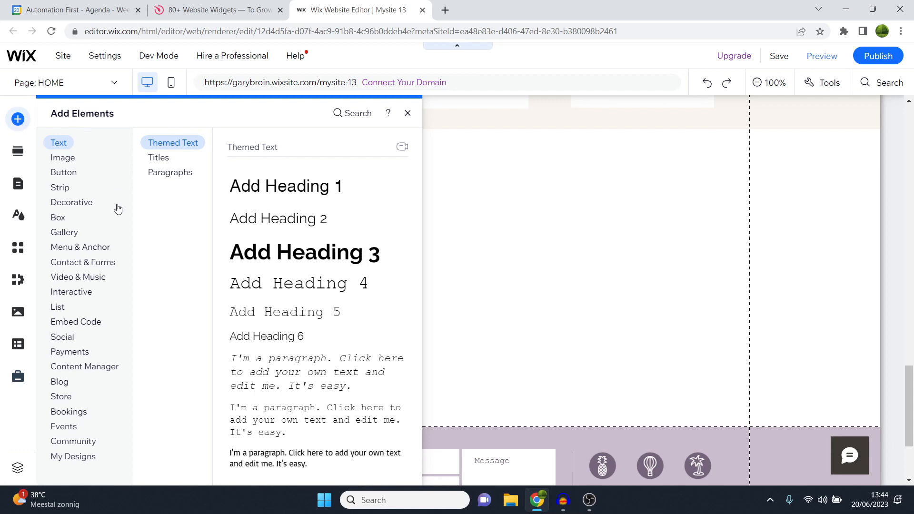
pyautogui.click(86, 322)
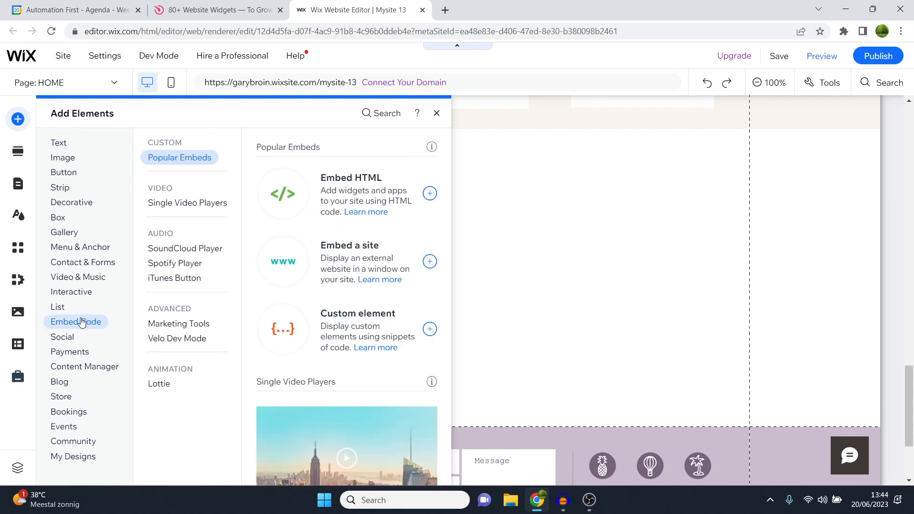
pyautogui.click(357, 183)
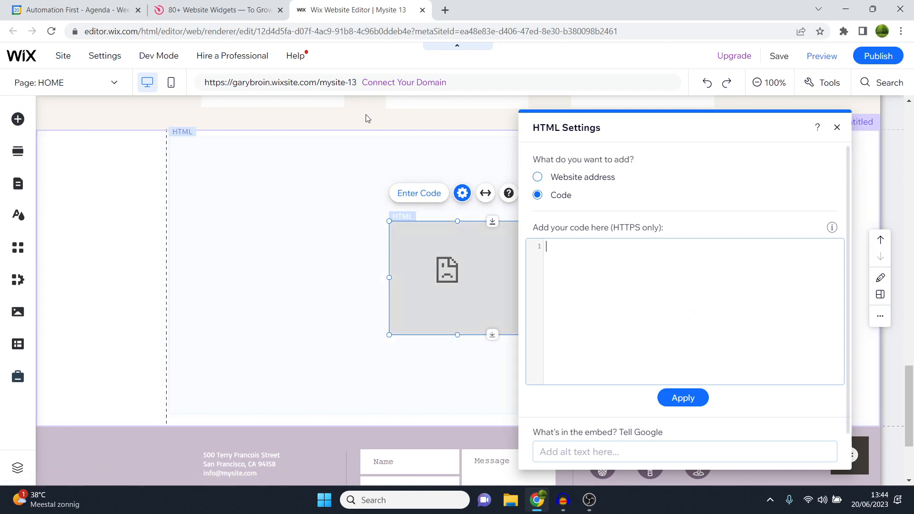
# - Switch to the Elfsight website and start creating a Google Reviews widget
pyautogui.click(240, 6)
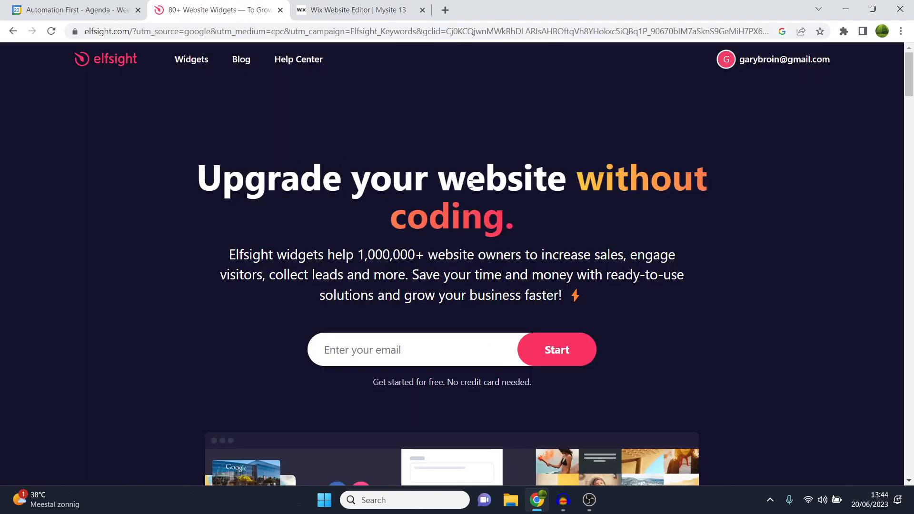
pyautogui.moveTo(191, 59)
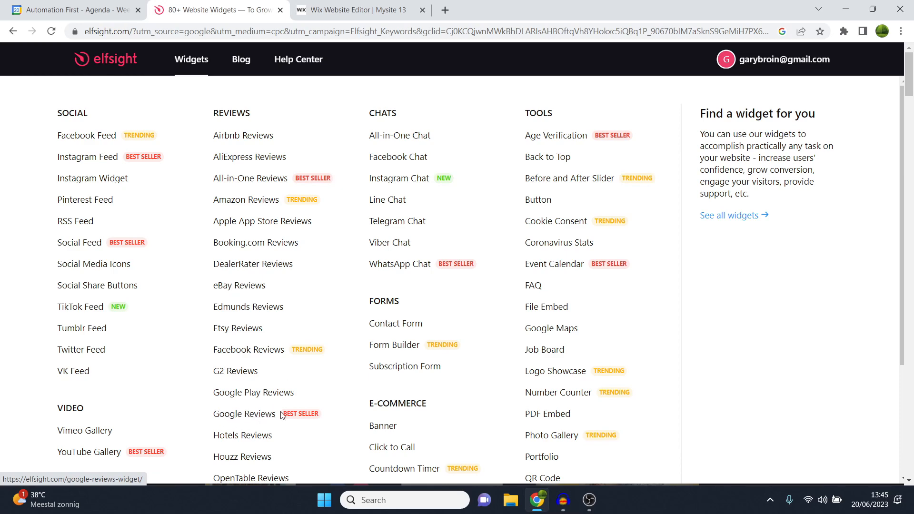
pyautogui.click(252, 417)
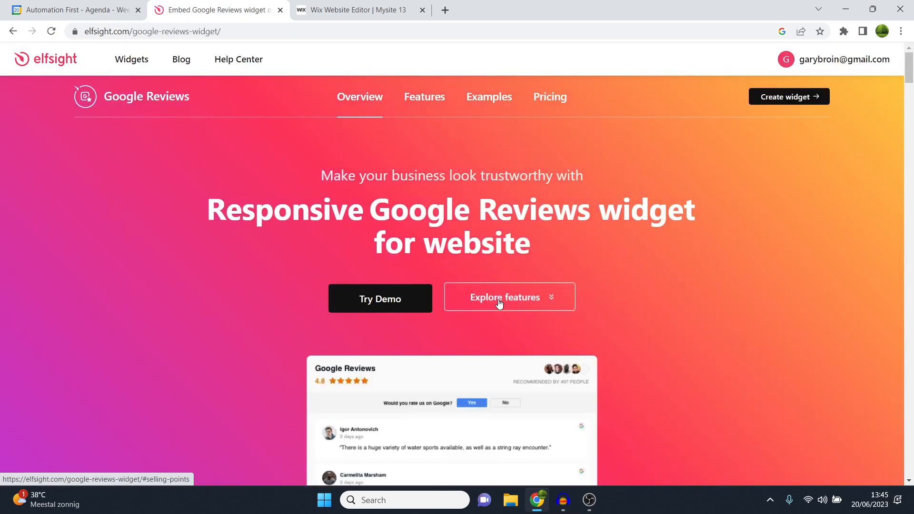
pyautogui.click(797, 98)
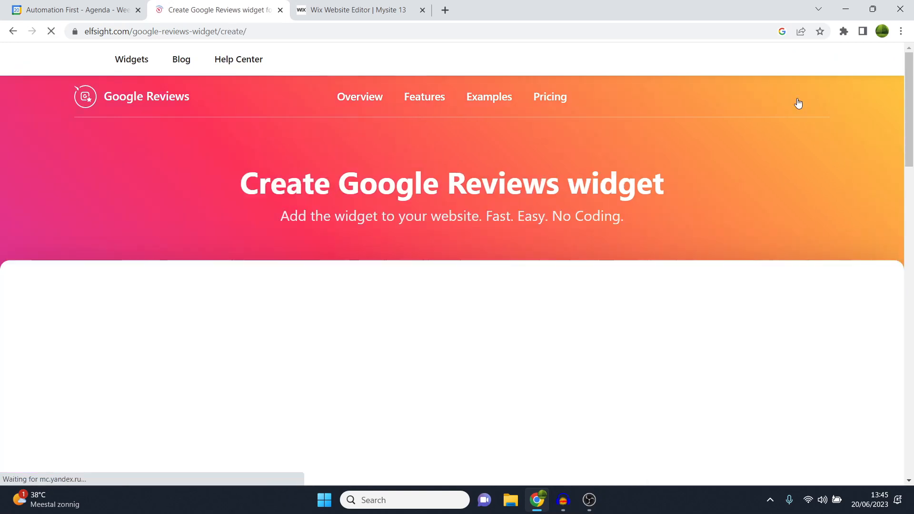
# - Compare the Floating Badge, Badge and Grid templates and continue with the Carousel Widget template
pyautogui.scroll(-5, 638, 309)
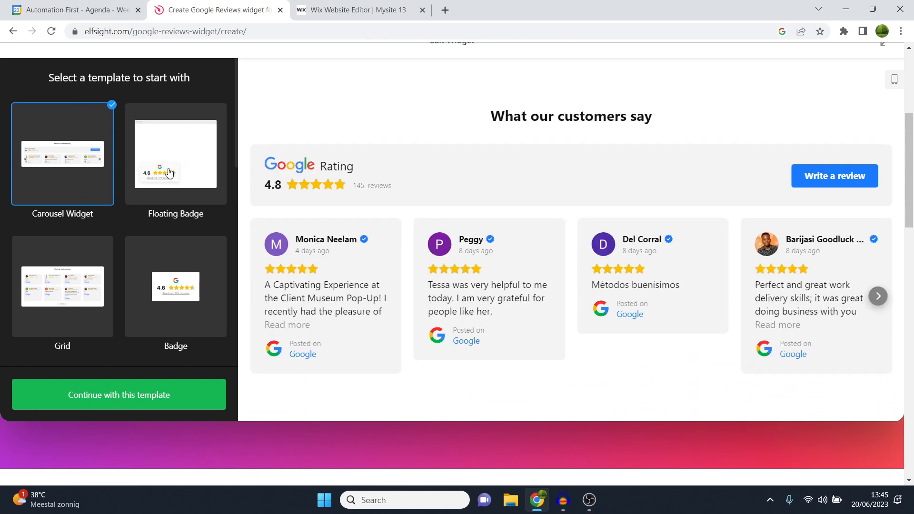
pyautogui.click(157, 143)
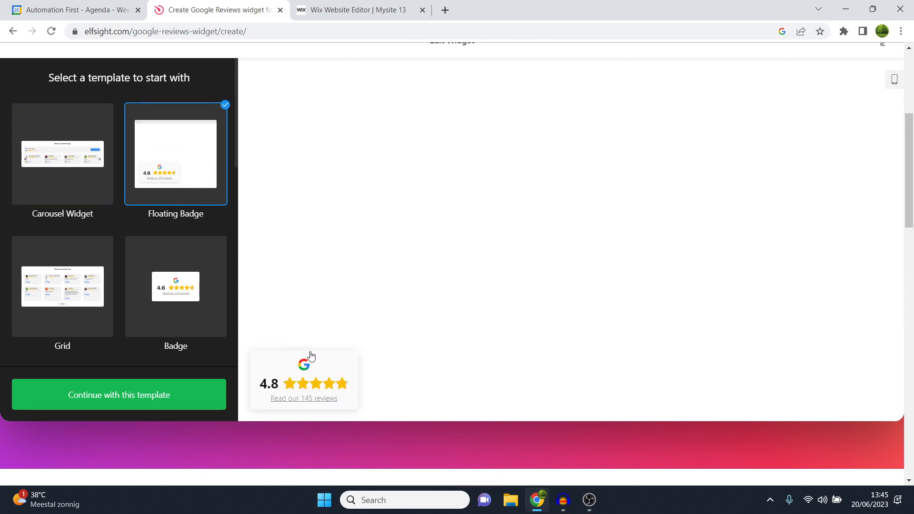
pyautogui.click(188, 284)
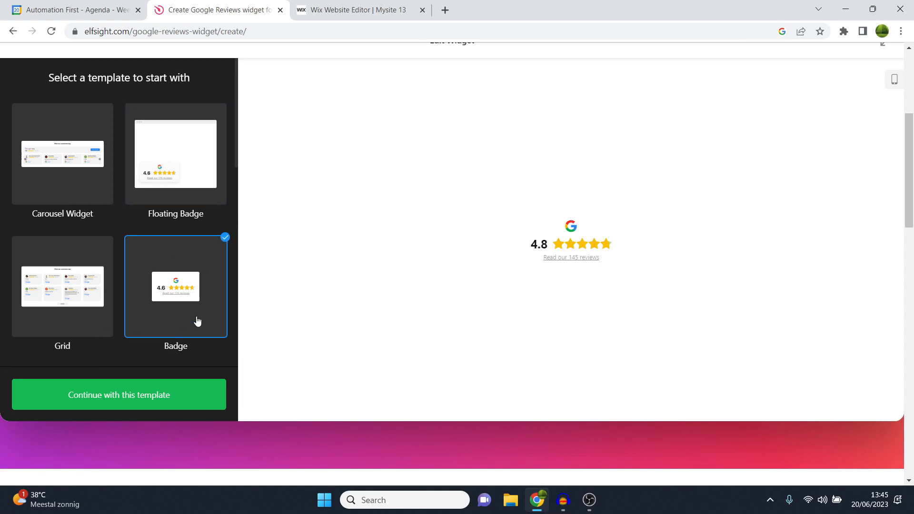
pyautogui.click(71, 301)
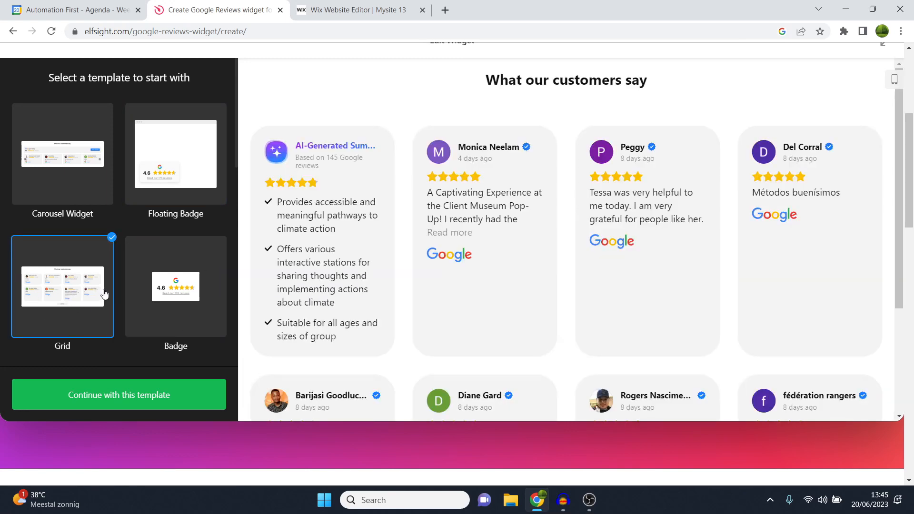
pyautogui.click(86, 165)
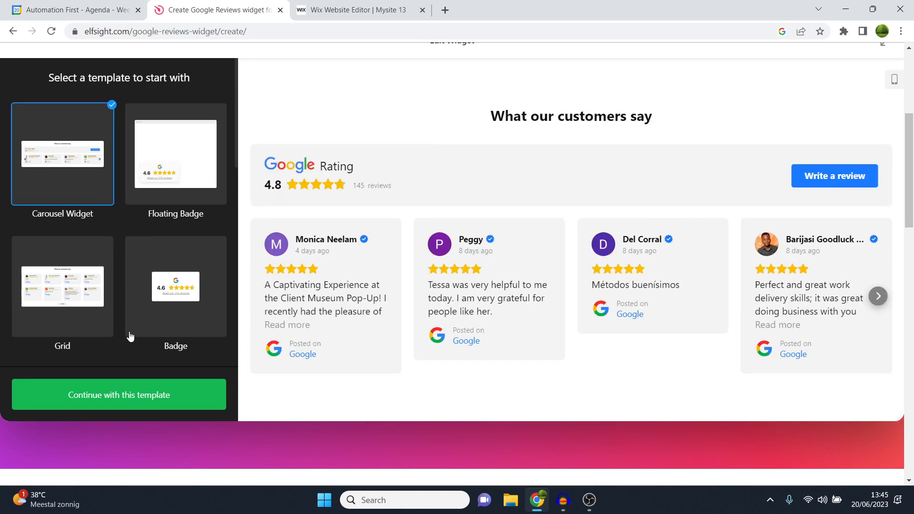
pyautogui.click(138, 398)
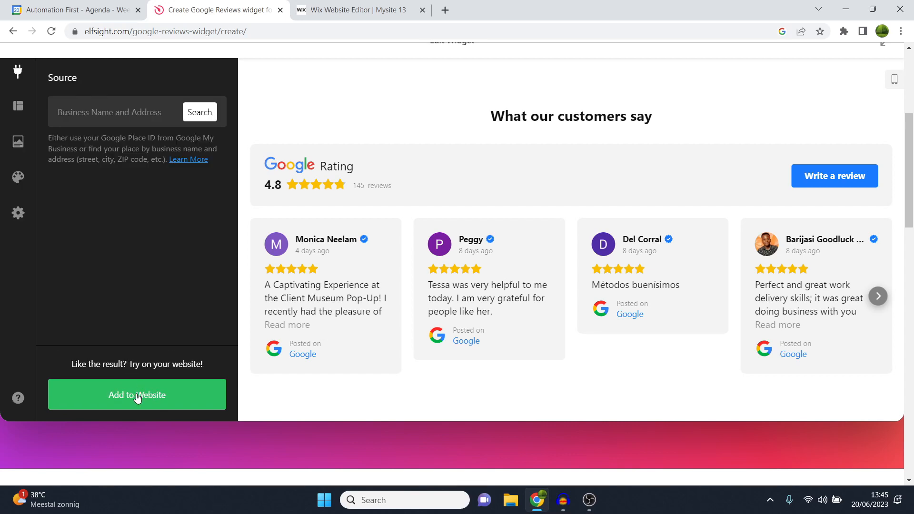
# - Search for the business "elfsight" and select Elfsight as the widget's review source
pyautogui.click(139, 116)
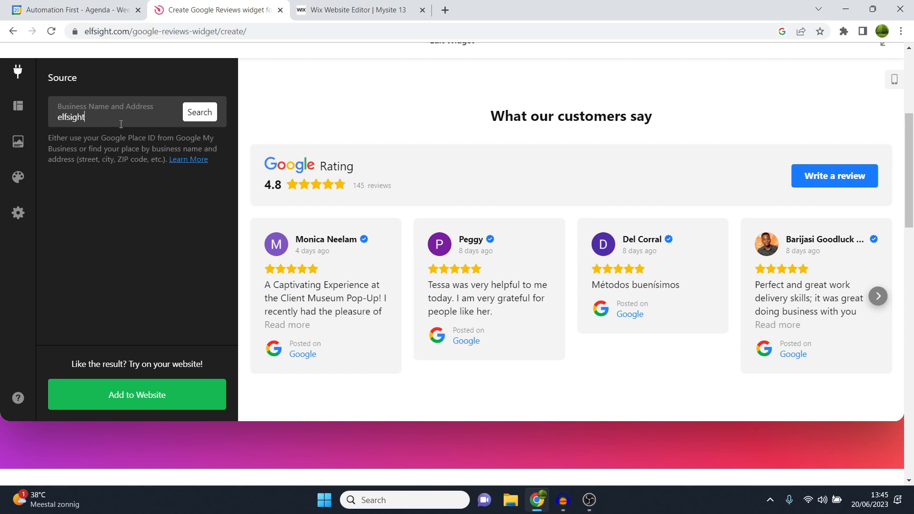
pyautogui.click(210, 114)
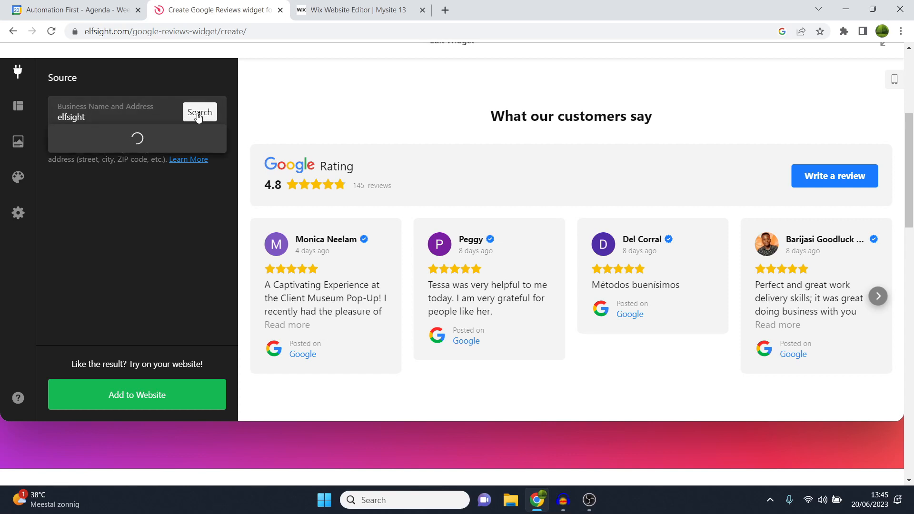
pyautogui.click(172, 137)
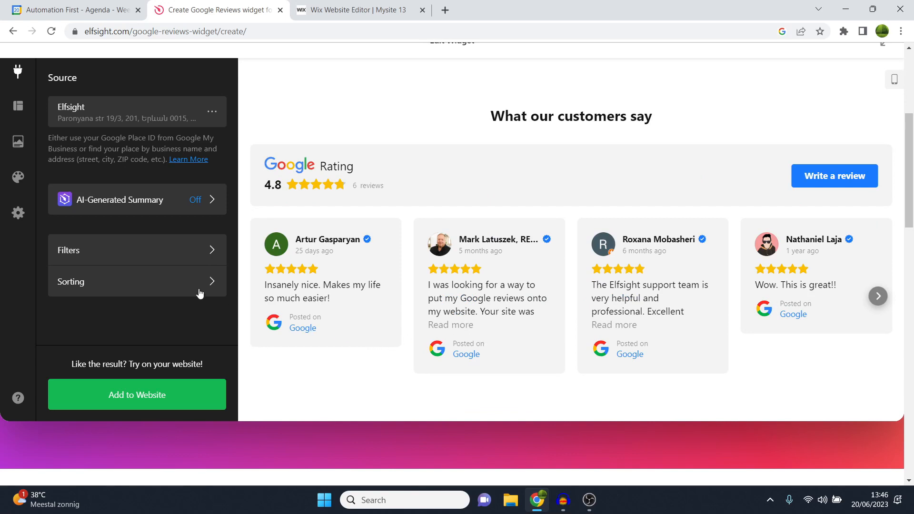
# - Preview the Masonry, List, Grid, Floating Badge and Embeddable Badge layouts, and return the widget to Carousel
pyautogui.click(22, 118)
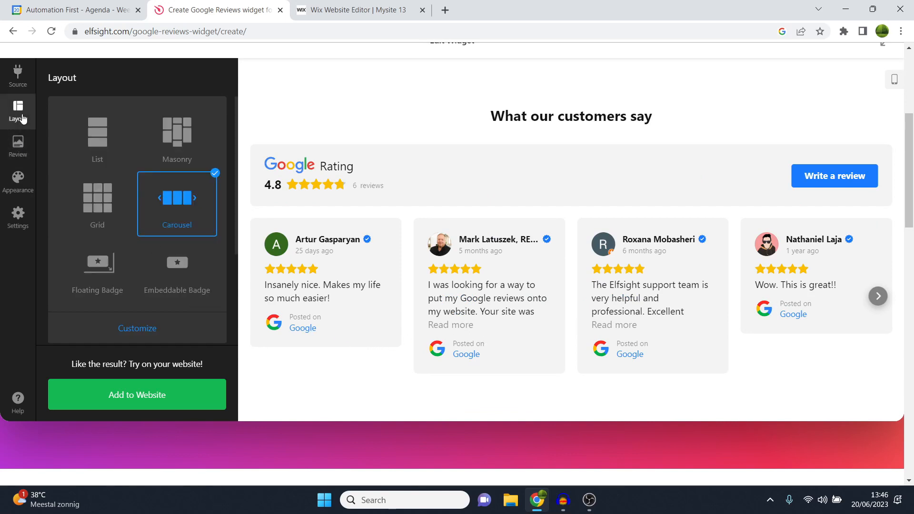
pyautogui.click(195, 138)
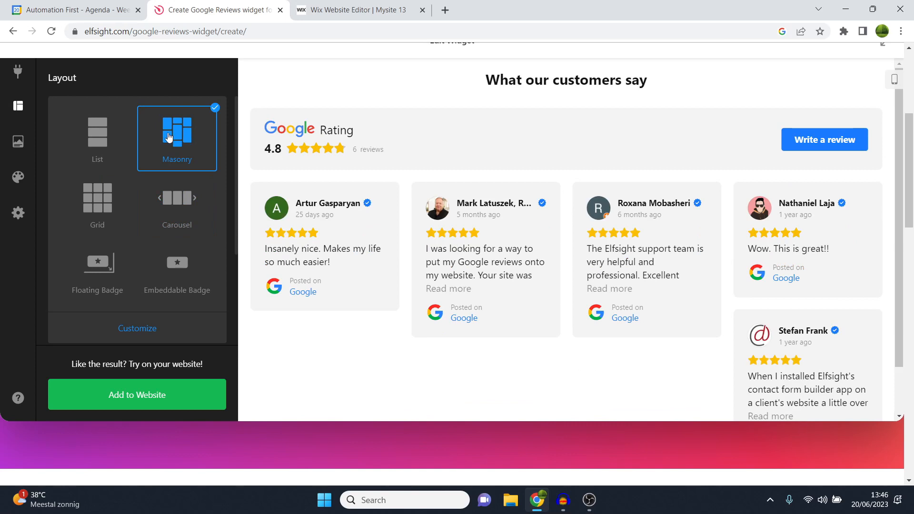
pyautogui.click(112, 138)
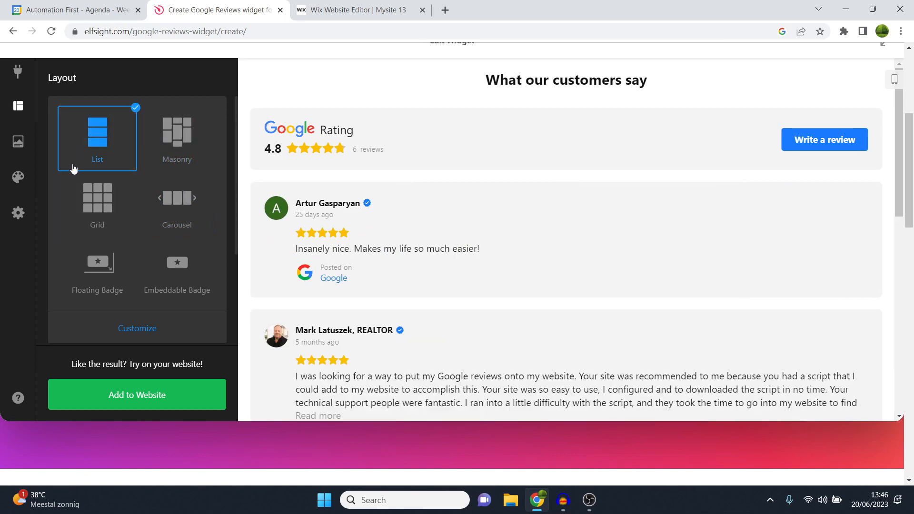
pyautogui.click(178, 138)
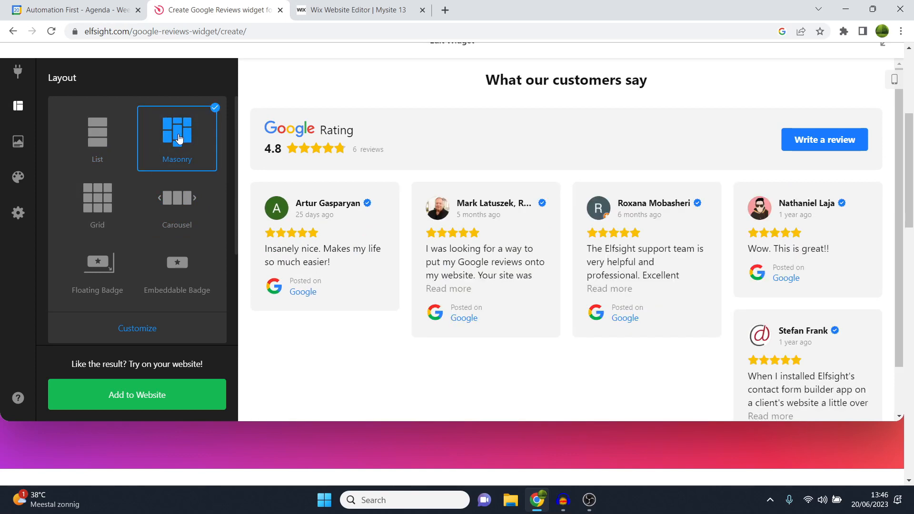
pyautogui.click(117, 198)
pyautogui.click(168, 205)
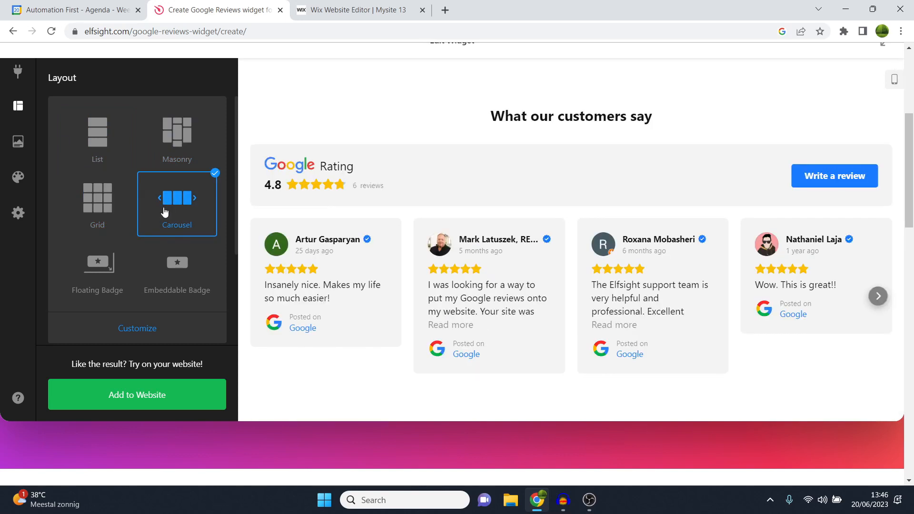
pyautogui.click(94, 257)
pyautogui.click(154, 266)
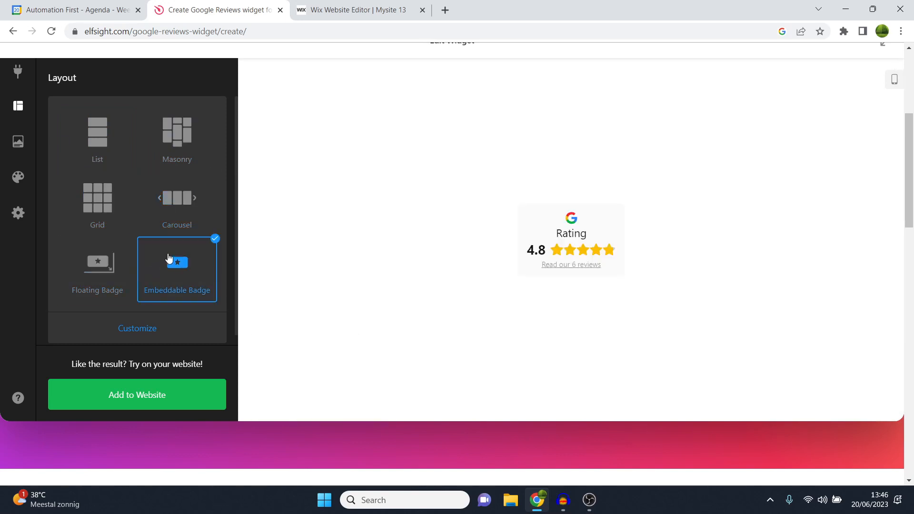
pyautogui.scroll(-1, 166, 253)
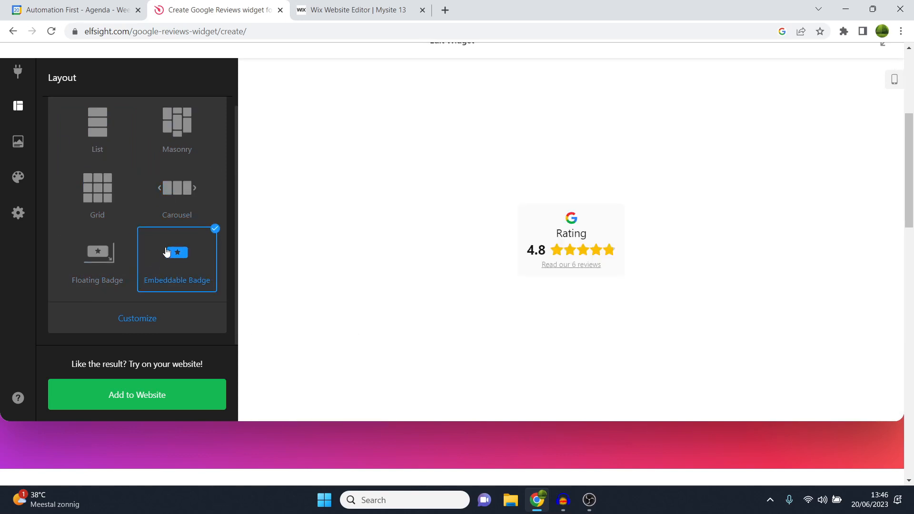
pyautogui.click(182, 190)
# - Open the Carousel customization and try the Enable Arrows and Show Arrows Only on Hover options, paging through the reviews both ways
pyautogui.click(148, 318)
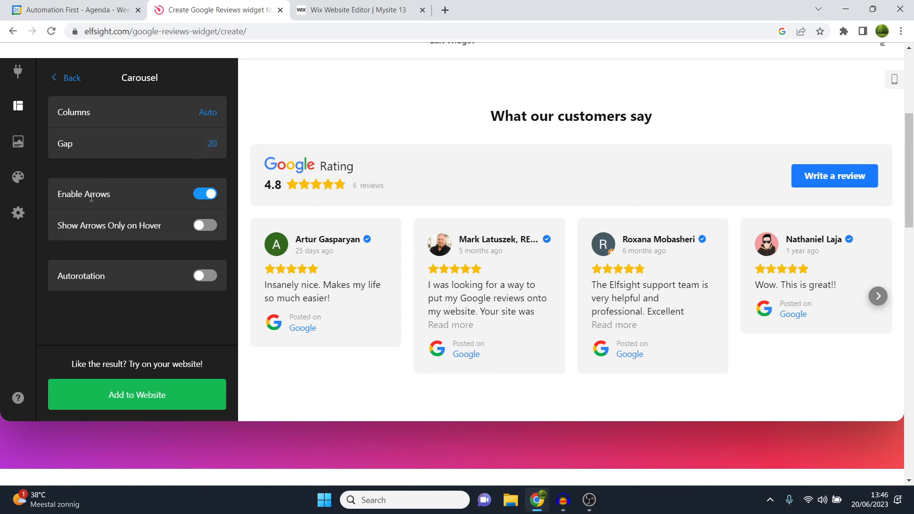
pyautogui.click(200, 198)
pyautogui.click(201, 198)
pyautogui.click(878, 296)
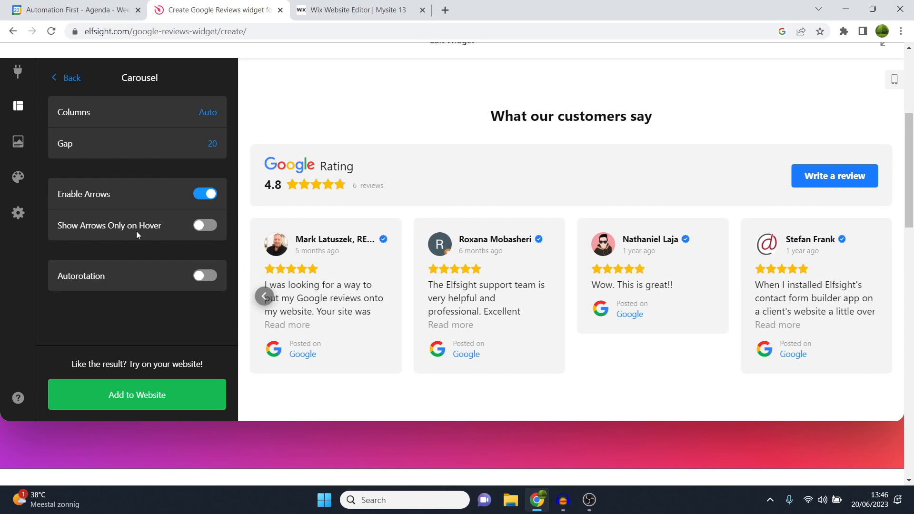
pyautogui.click(196, 225)
pyautogui.click(196, 226)
pyautogui.click(264, 297)
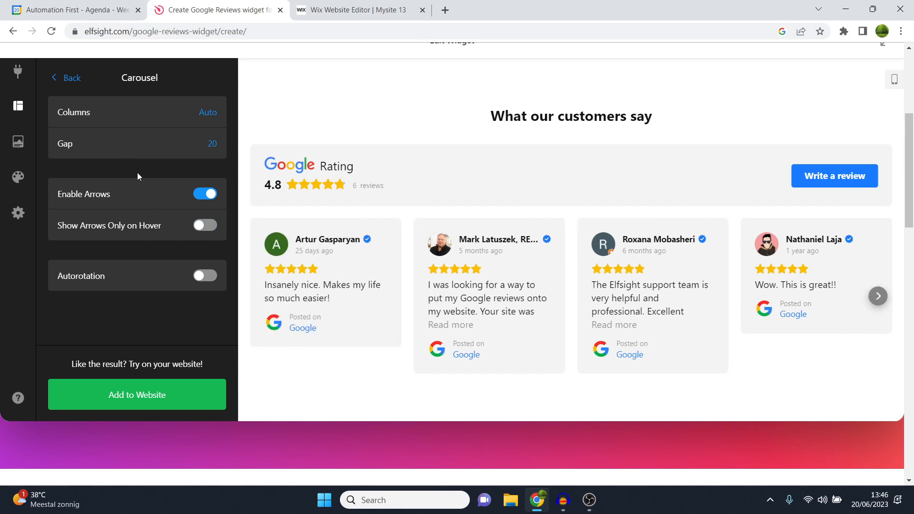
# - Choose the second review style, with the author below centered text, and set the review text display to Full
pyautogui.click(19, 144)
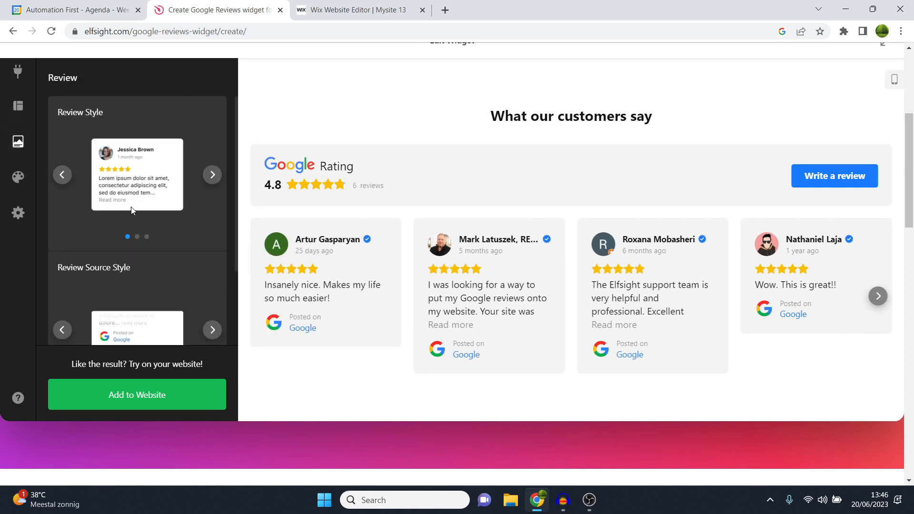
pyautogui.click(213, 175)
pyautogui.scroll(-2, 167, 250)
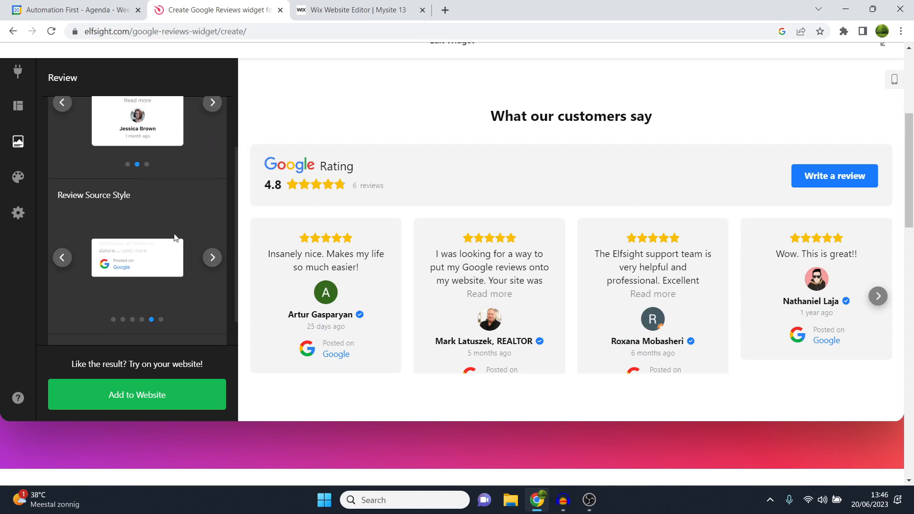
pyautogui.click(137, 318)
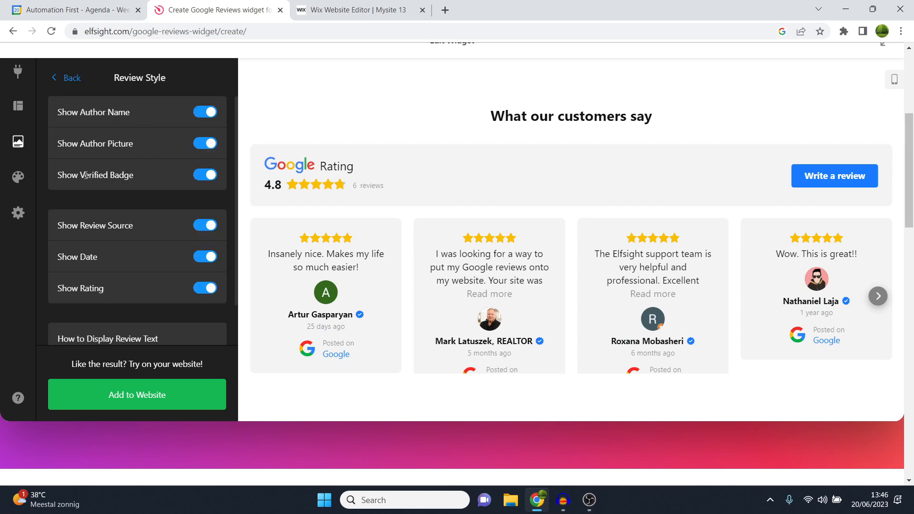
pyautogui.scroll(-2, 82, 190)
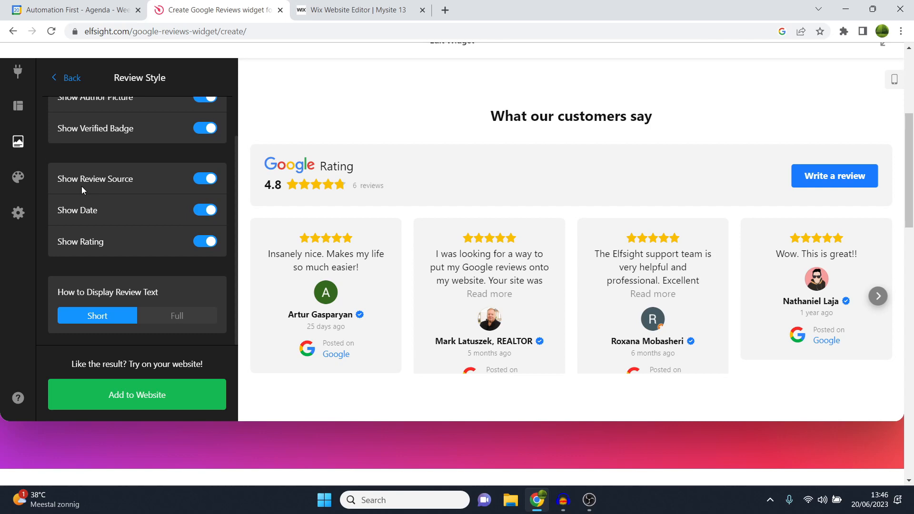
pyautogui.click(177, 316)
pyautogui.scroll(-6, 439, 272)
pyautogui.scroll(6, 438, 273)
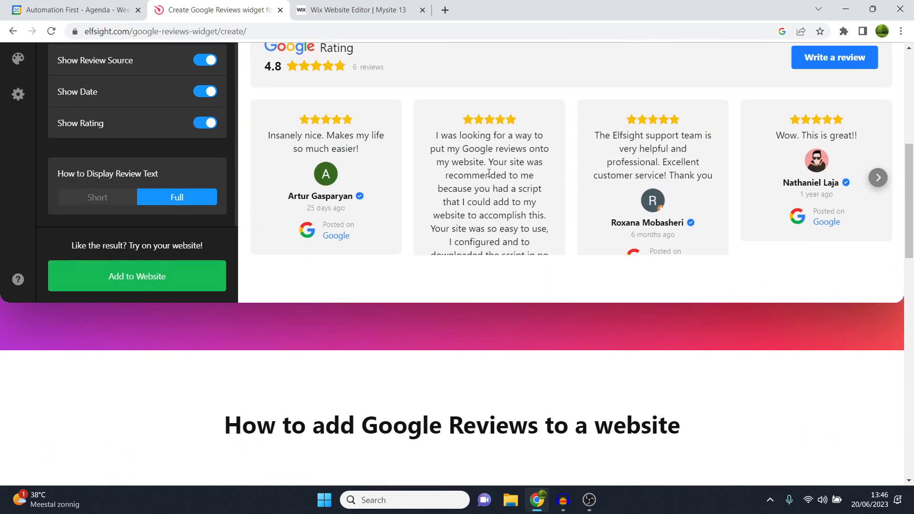
# - Compare the Short and Full review text displays and set the display to Short
pyautogui.click(97, 315)
pyautogui.click(180, 317)
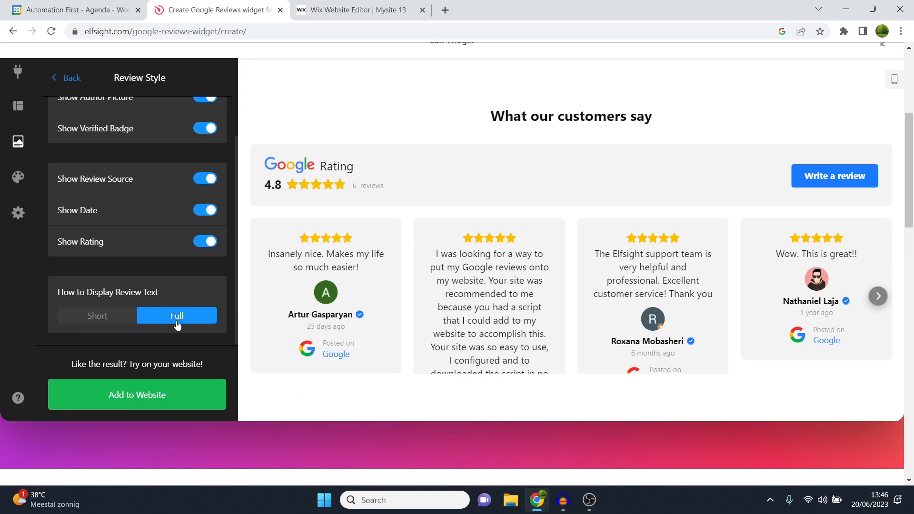
pyautogui.click(122, 318)
pyautogui.click(183, 318)
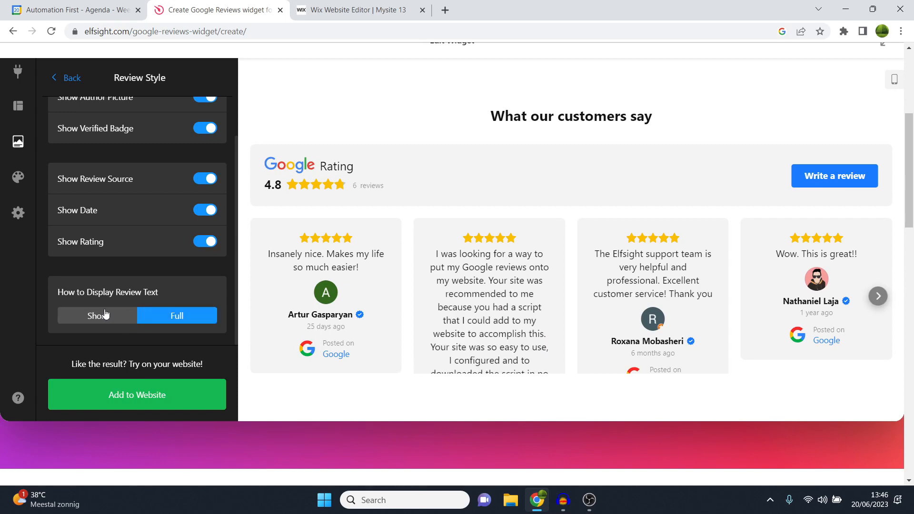
pyautogui.click(103, 316)
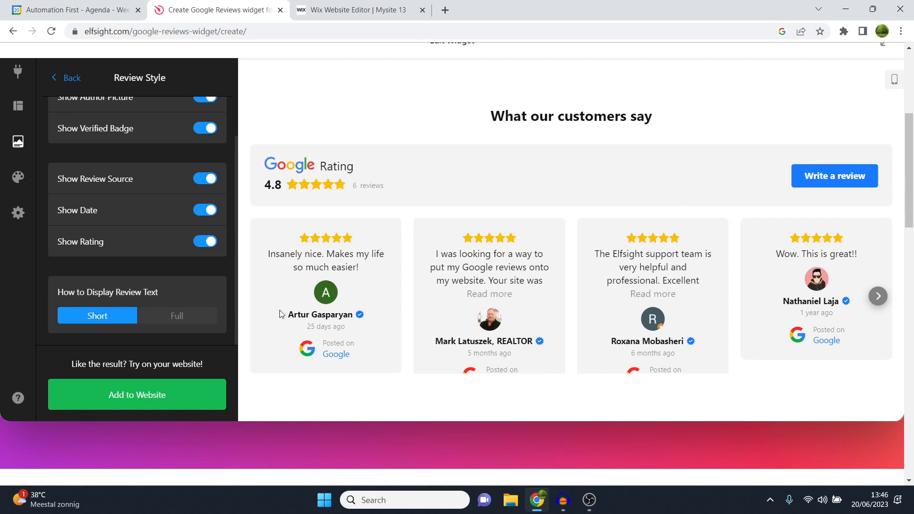
# - Expand the second review to read its full text and collapse it again
pyautogui.click(476, 295)
pyautogui.scroll(-2, 480, 297)
pyautogui.scroll(-3, 487, 299)
pyautogui.scroll(3, 488, 303)
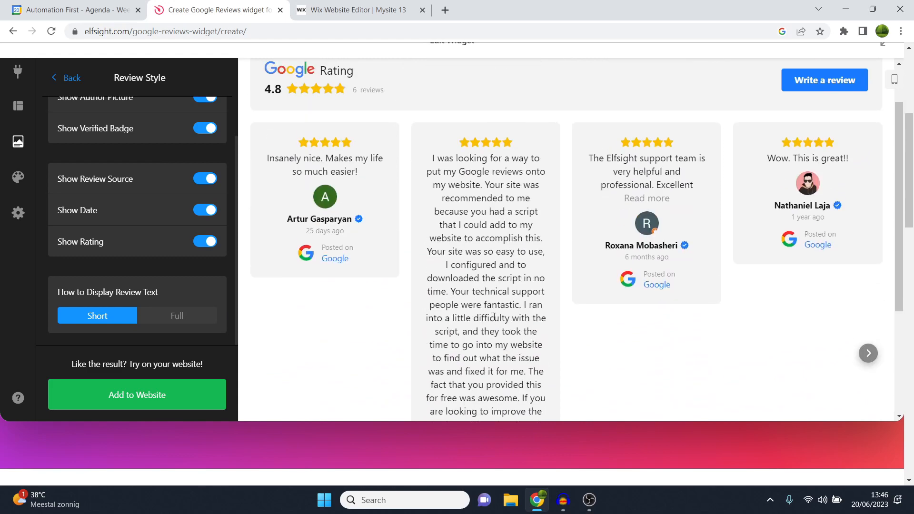
pyautogui.scroll(-4, 490, 304)
pyautogui.click(491, 305)
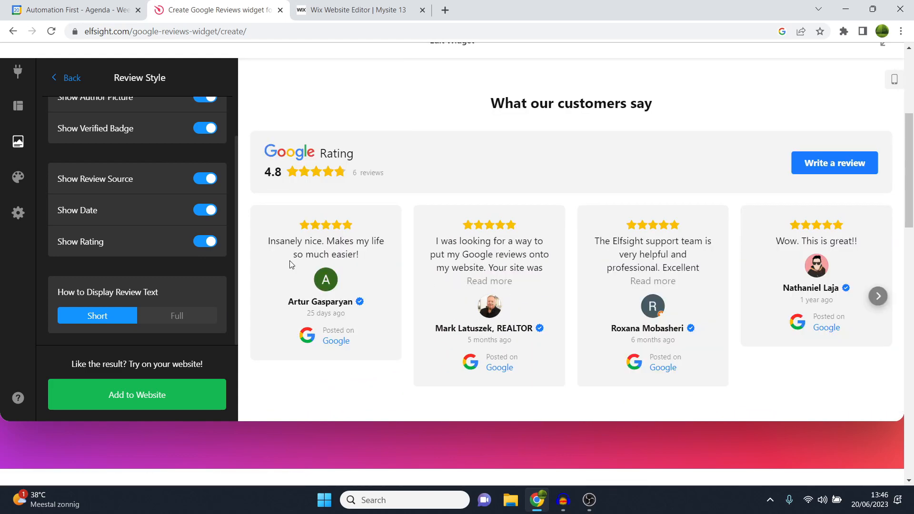
# - Try the red, orange, green, yellow and black accent colors in the widget's appearance, and return to blue
pyautogui.click(25, 179)
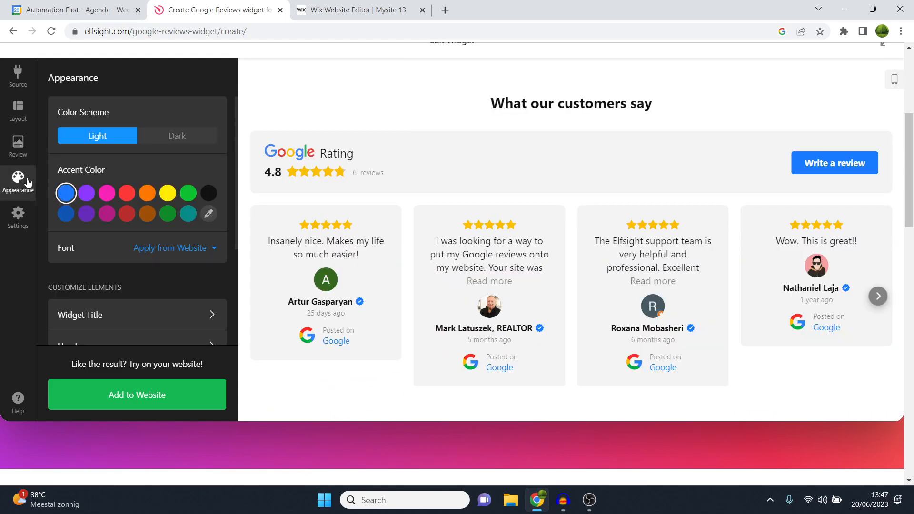
pyautogui.click(127, 193)
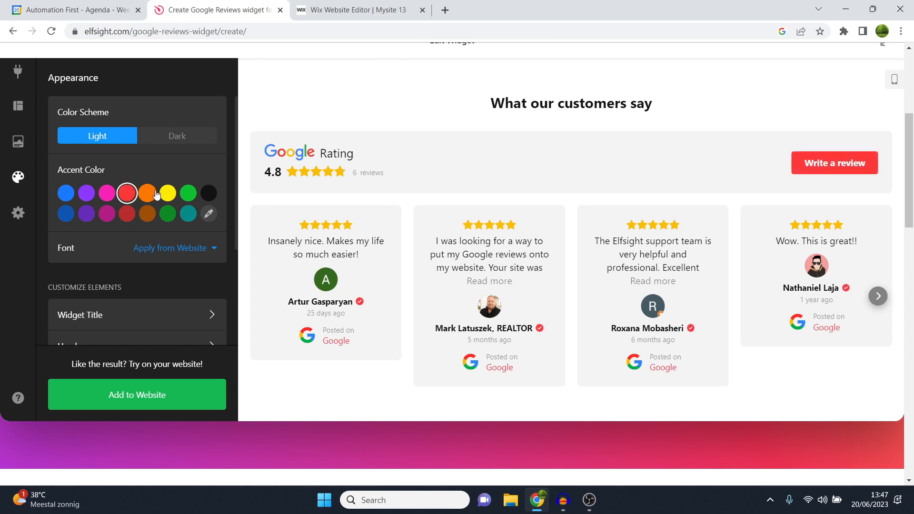
pyautogui.click(147, 193)
pyautogui.click(188, 193)
pyautogui.click(167, 193)
pyautogui.click(209, 194)
pyautogui.click(66, 195)
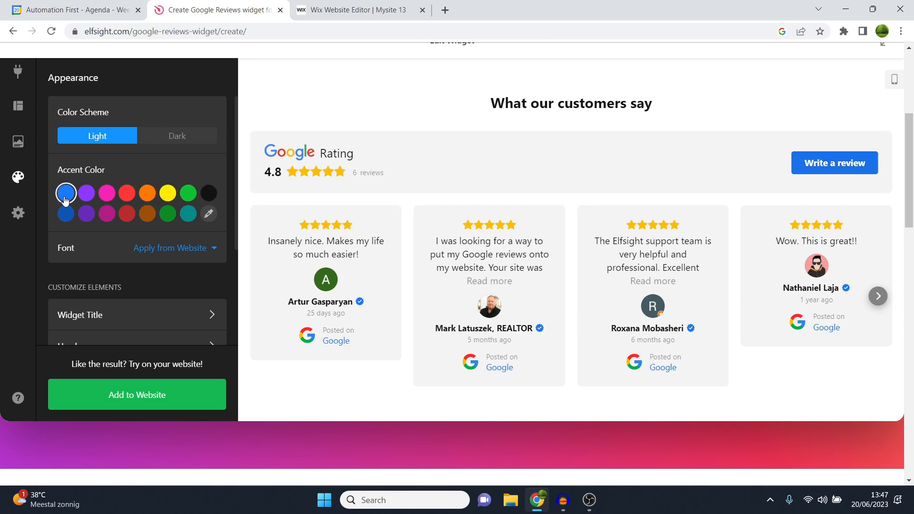
# - Examine the Widget Title, Header and Rating appearance options, as well as the widget's general Settings and Source options
pyautogui.scroll(-3, 162, 224)
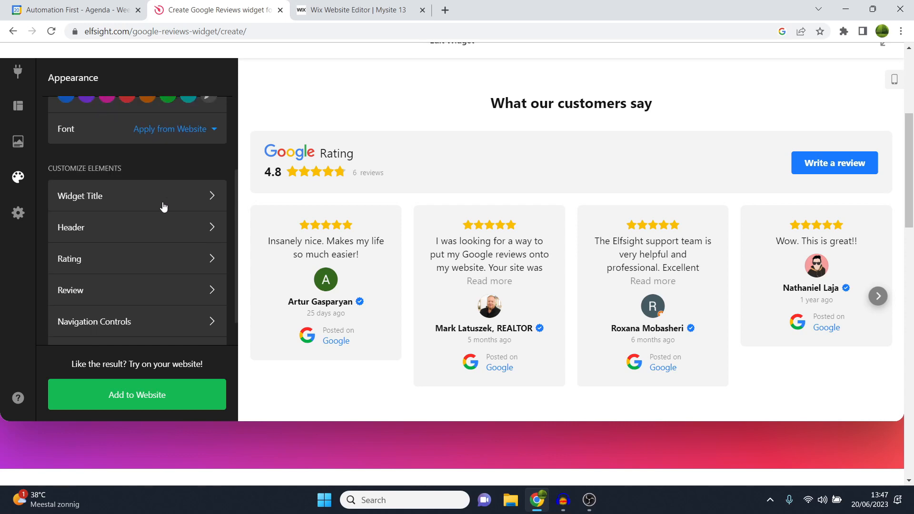
pyautogui.scroll(-1, 171, 200)
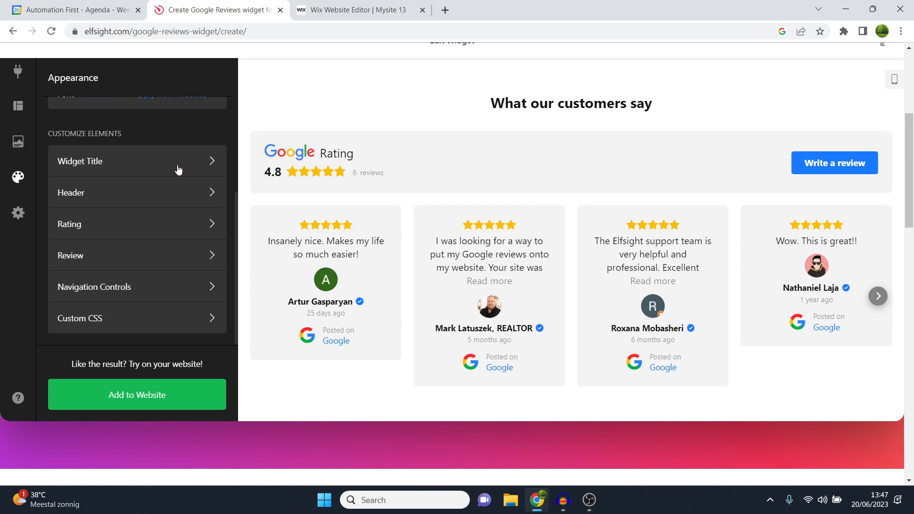
pyautogui.click(138, 167)
pyautogui.scroll(-1, 188, 206)
pyautogui.scroll(1, 114, 142)
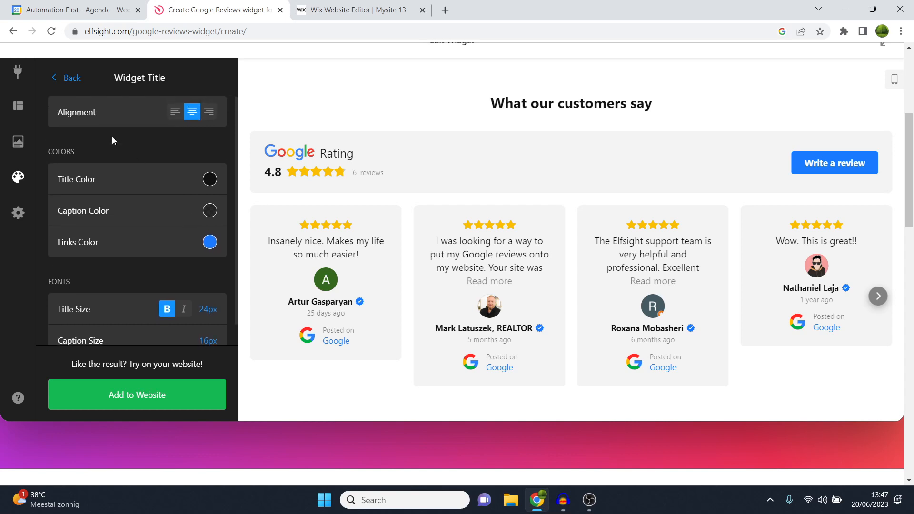
pyautogui.click(67, 77)
pyautogui.click(134, 194)
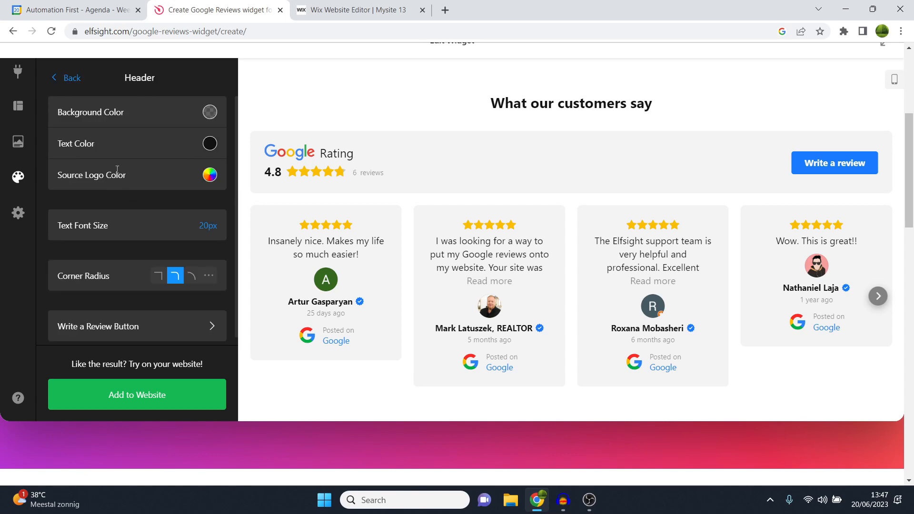
pyautogui.click(67, 77)
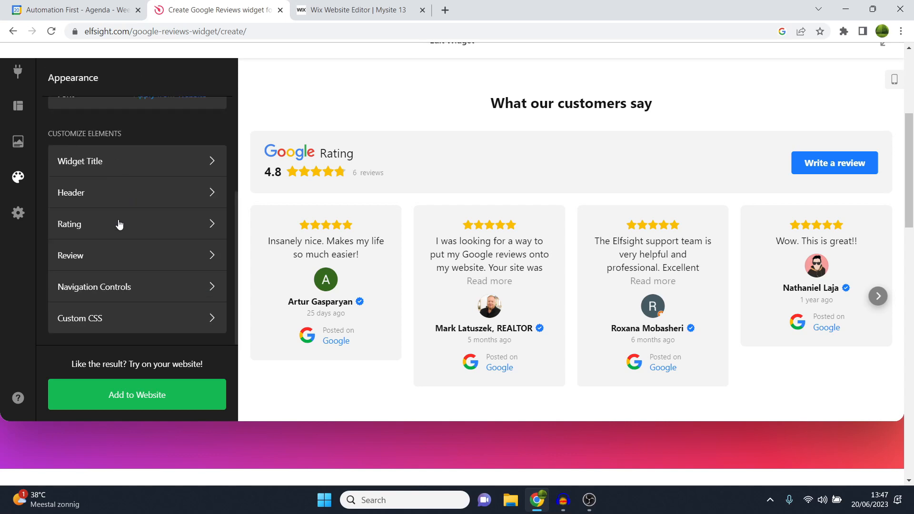
pyautogui.click(139, 222)
pyautogui.click(67, 78)
pyautogui.scroll(-3, 139, 252)
pyautogui.scroll(3, 139, 252)
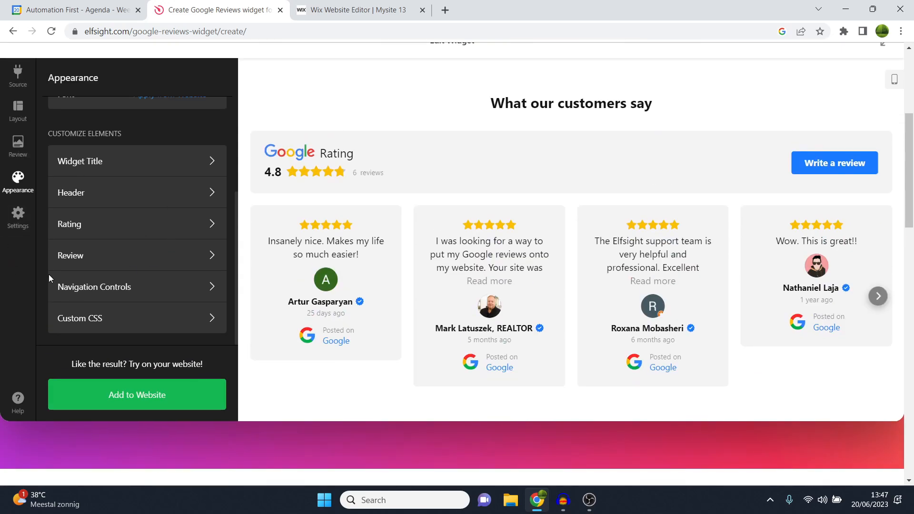
pyautogui.click(18, 213)
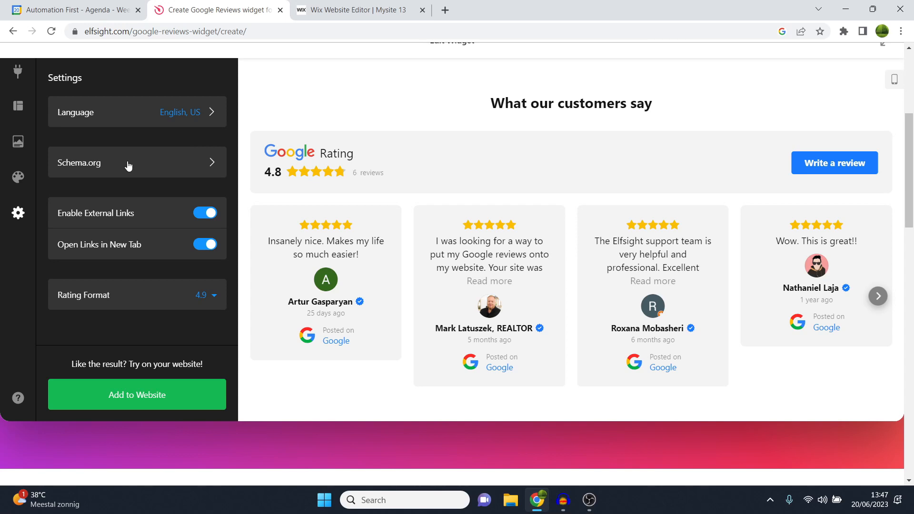
pyautogui.click(17, 72)
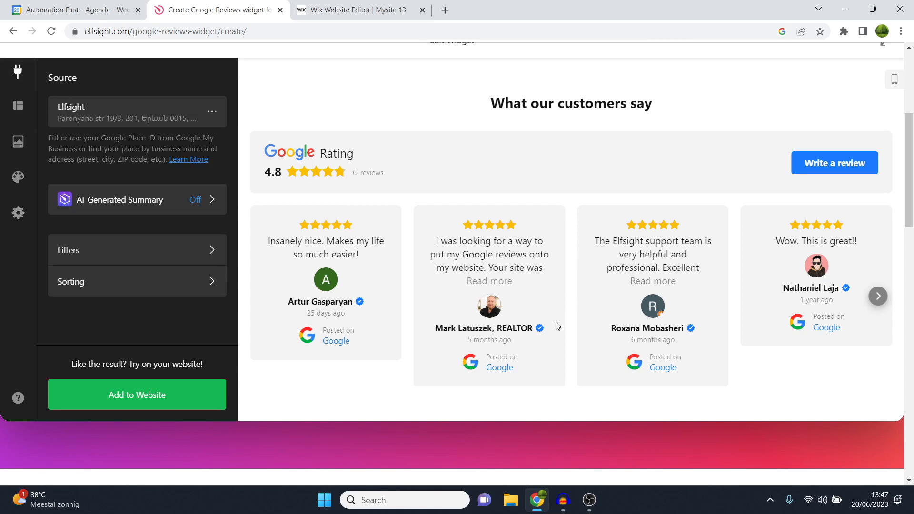
# - Add the widget to the website by continuing with a Google account, and close the widget editor
pyautogui.click(135, 399)
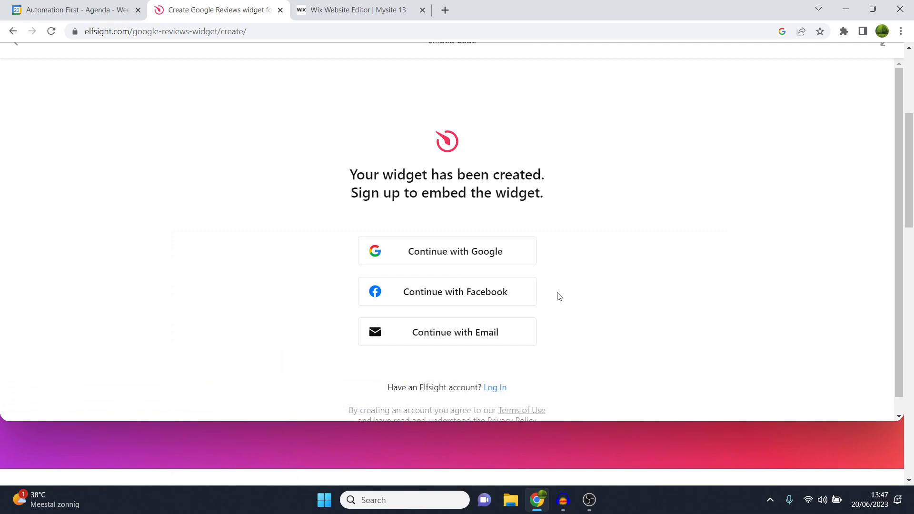
pyautogui.click(525, 264)
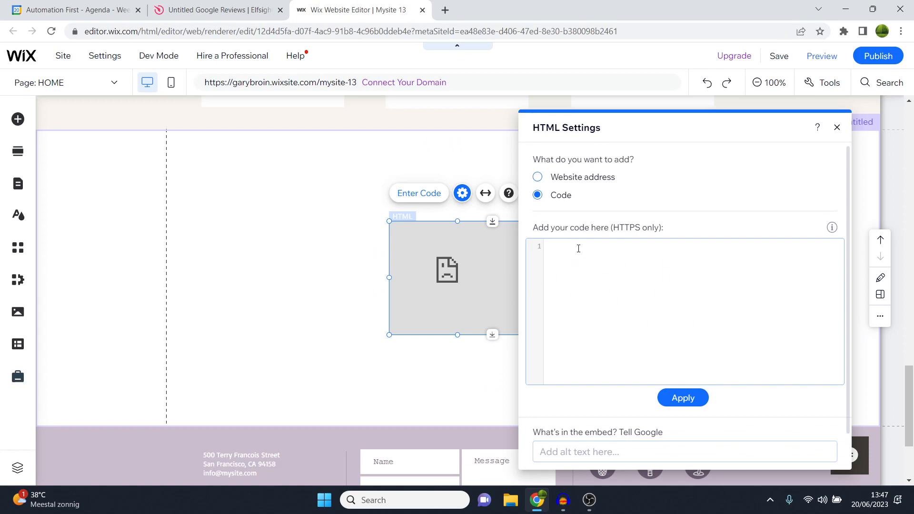
pyautogui.click(266, 6)
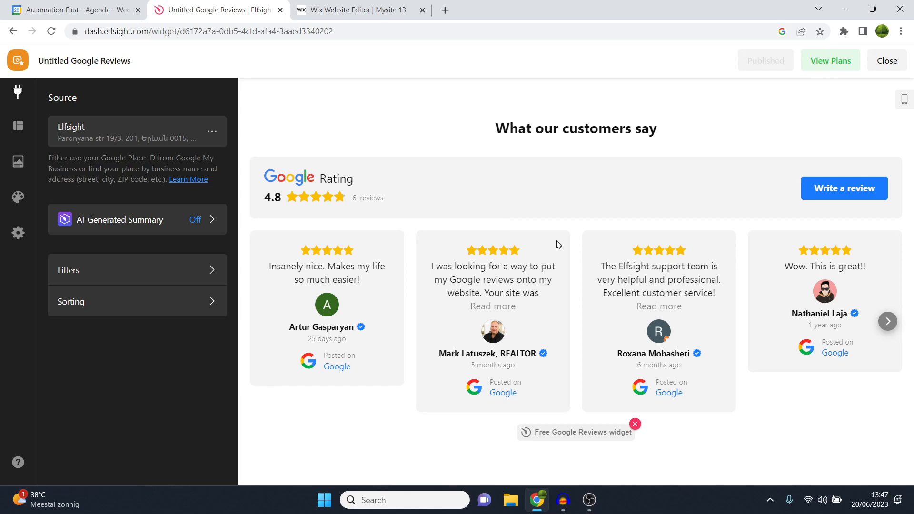
pyautogui.click(886, 70)
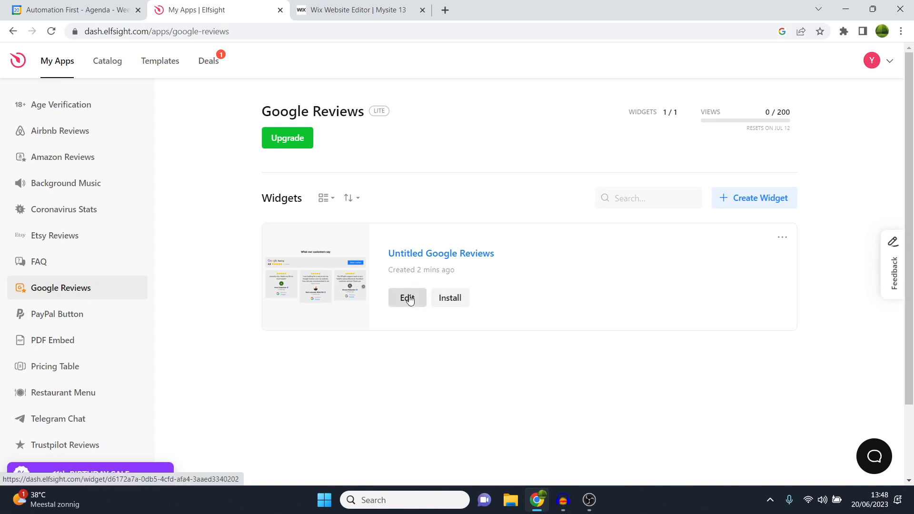
# - Copy the embed code of the Untitled Google Reviews widget
pyautogui.click(784, 239)
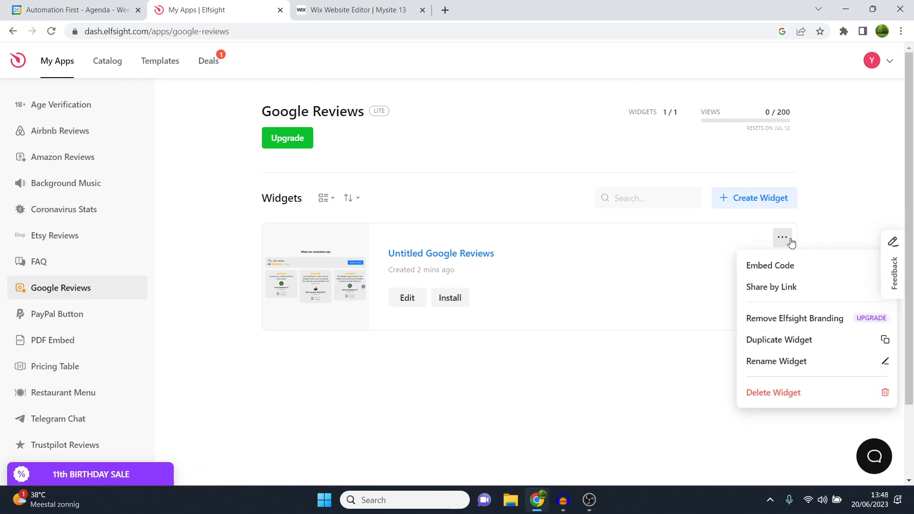
pyautogui.click(761, 267)
pyautogui.click(631, 172)
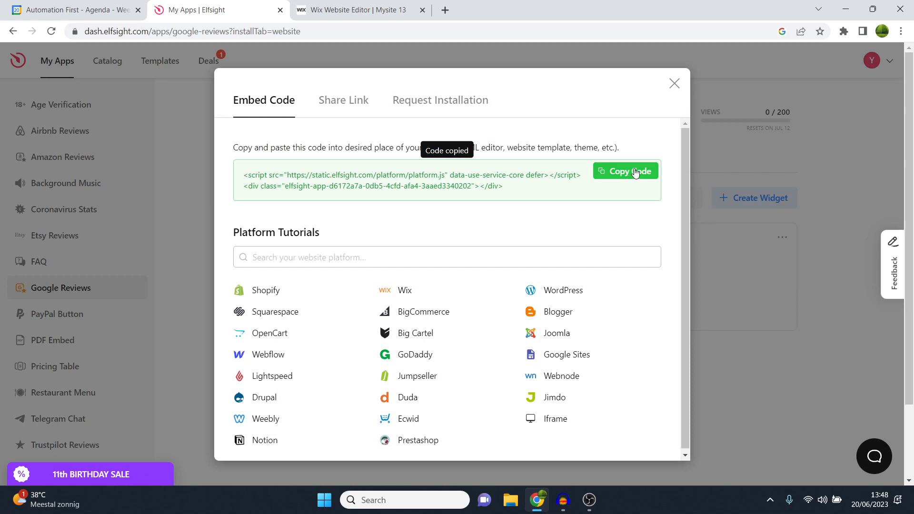
# - Switch to the Wix editor, paste the widget code into the HTML element and apply the update
pyautogui.click(357, 10)
pyautogui.hotkey('ctrl', 'v')
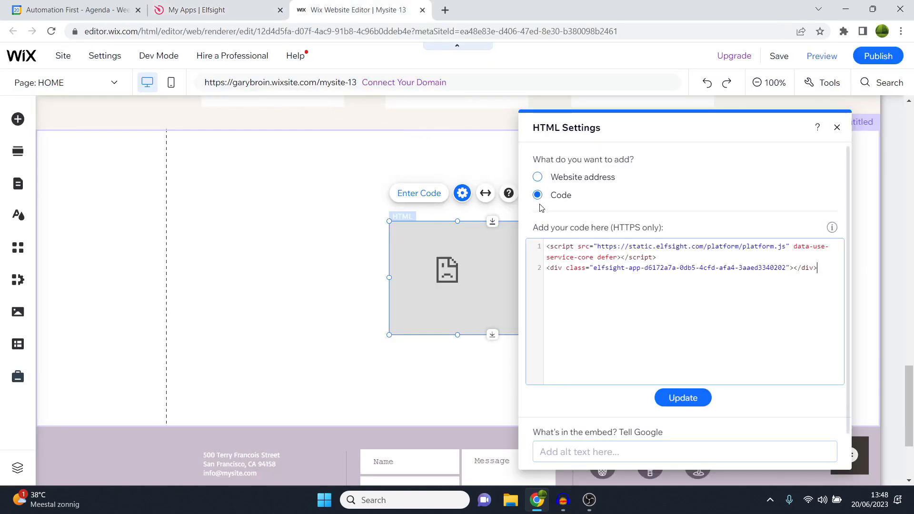
pyautogui.click(669, 397)
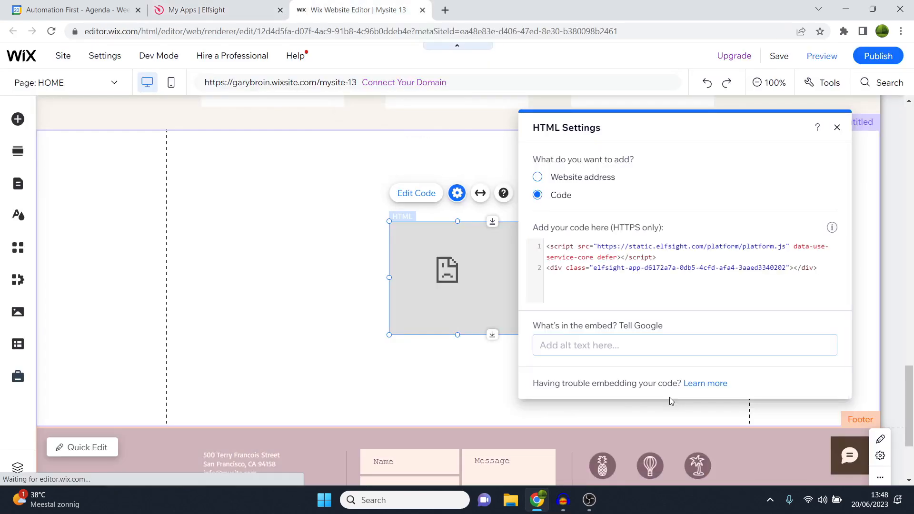
pyautogui.click(473, 150)
# - Enlarge the HTML element to fill the blank section between the two vertical page guides
pyautogui.click(442, 271)
pyautogui.moveTo(527, 335); pyautogui.dragTo(749, 423)
pyautogui.moveTo(388, 221); pyautogui.dragTo(166, 128)
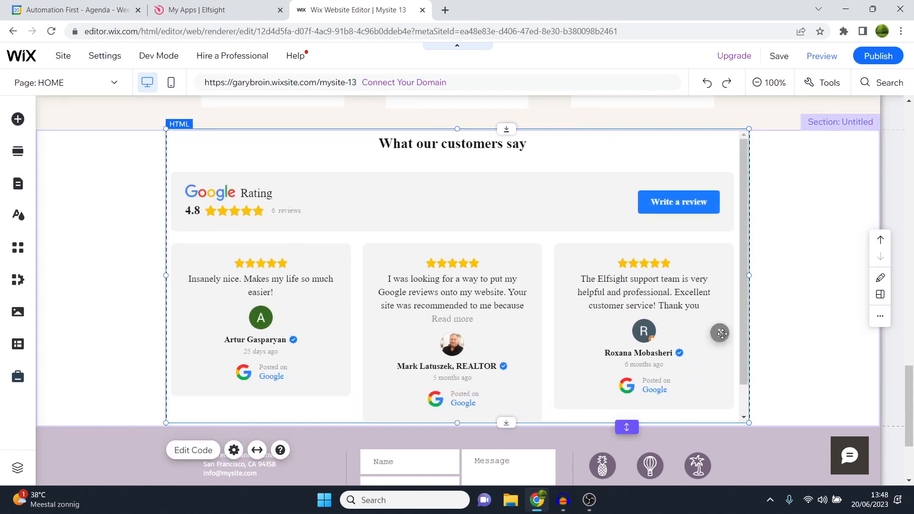
# - Deselect the HTML element and publish the site with the embedded reviews
pyautogui.click(799, 253)
pyautogui.moveTo(868, 57)
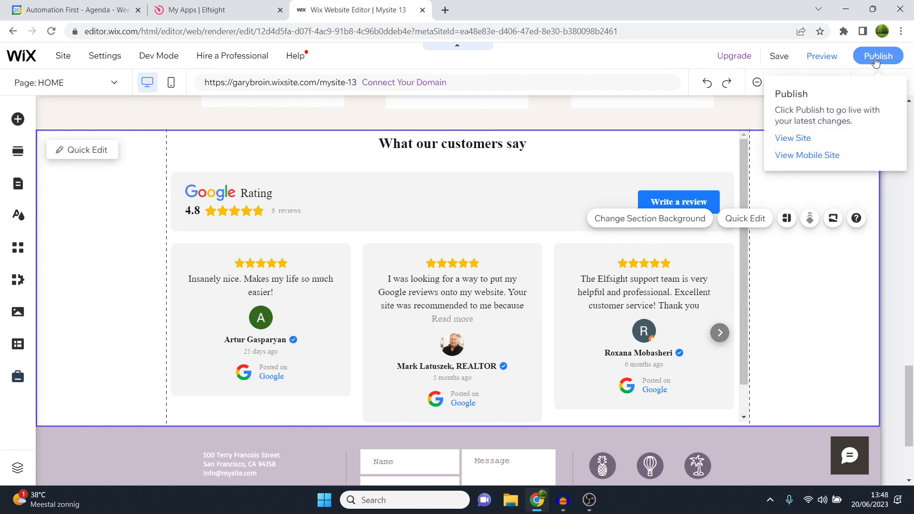
pyautogui.moveTo(826, 57)
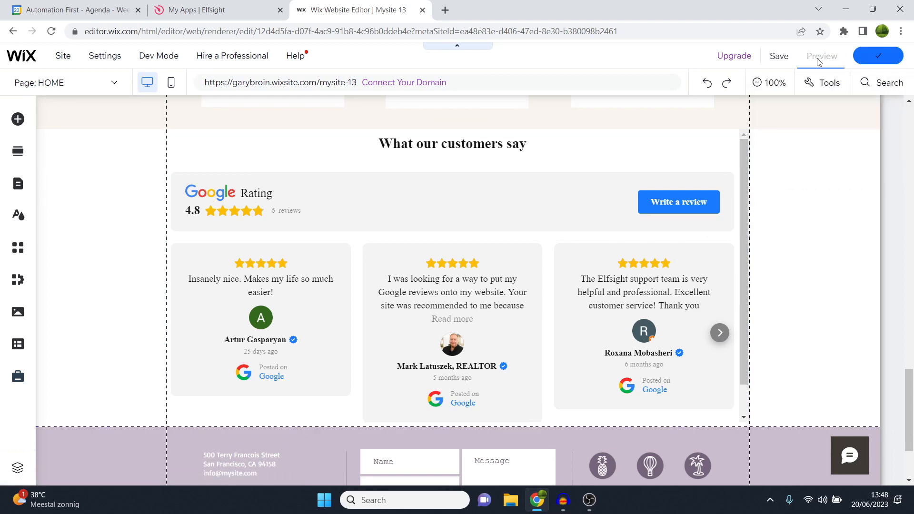
# - Switch back to Elfsight, close the embed code dialog and browse the apps catalog for other available widgets
pyautogui.click(216, 9)
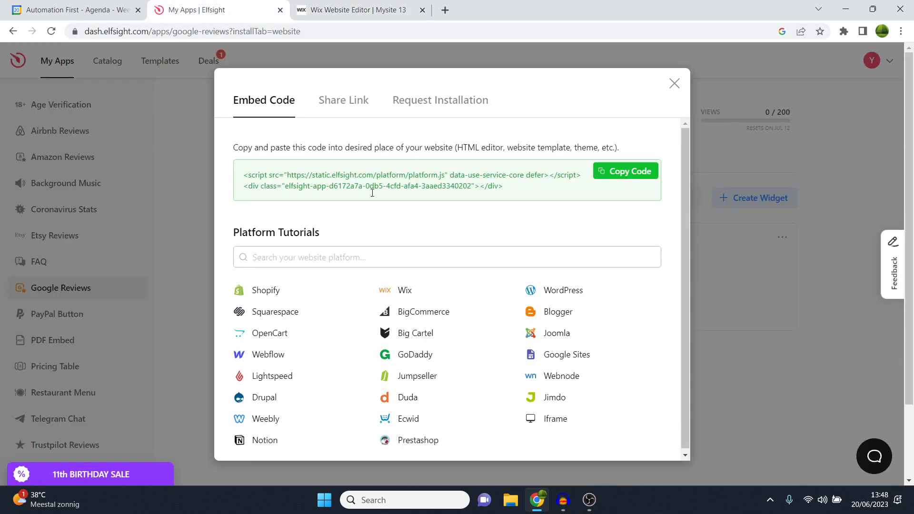
pyautogui.click(674, 82)
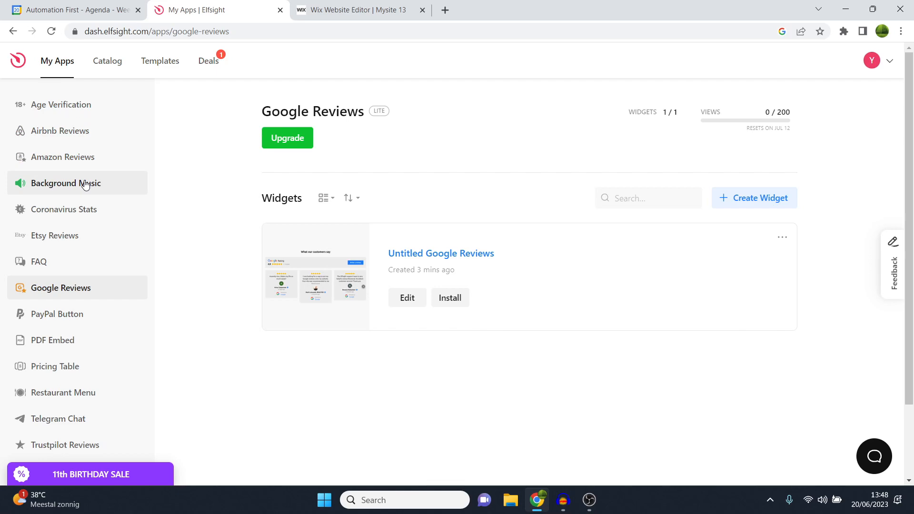
pyautogui.click(124, 64)
pyautogui.scroll(-6, 465, 287)
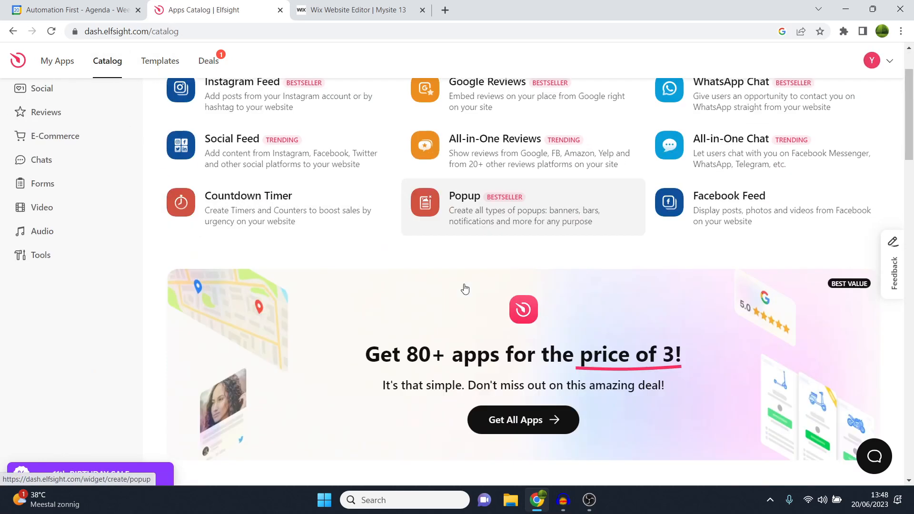
pyautogui.scroll(-8, 465, 288)
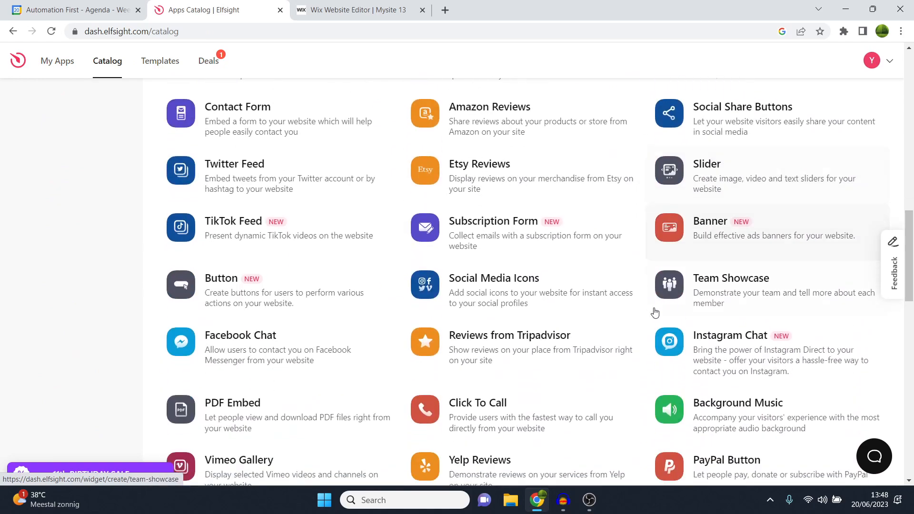
pyautogui.scroll(-14, 638, 281)
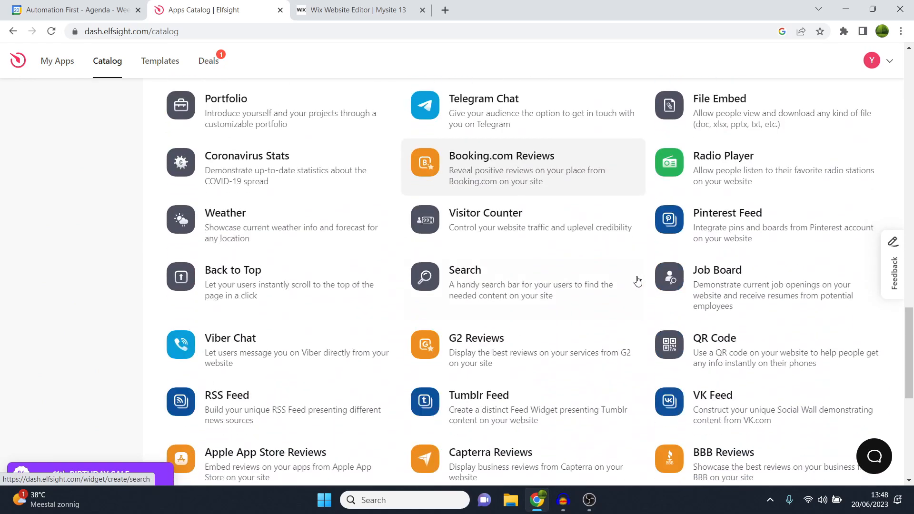
pyautogui.scroll(-5, 638, 281)
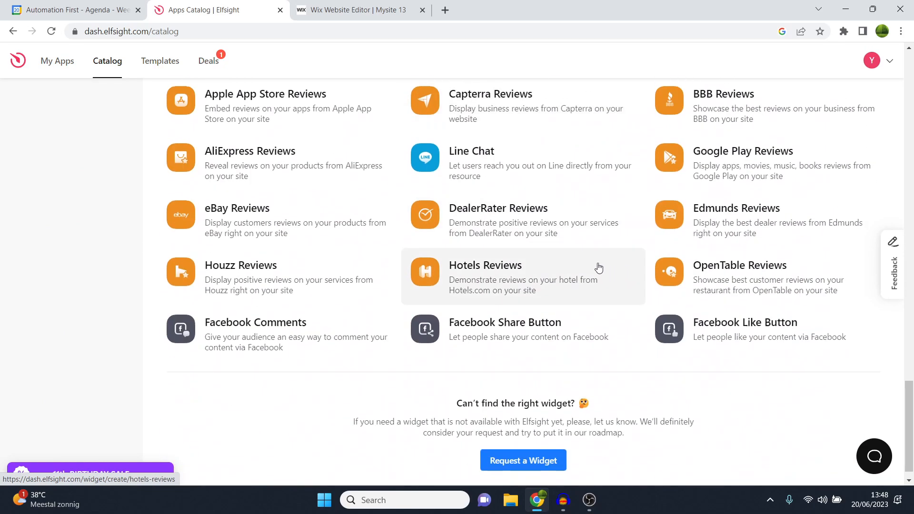
pyautogui.scroll(4, 592, 273)
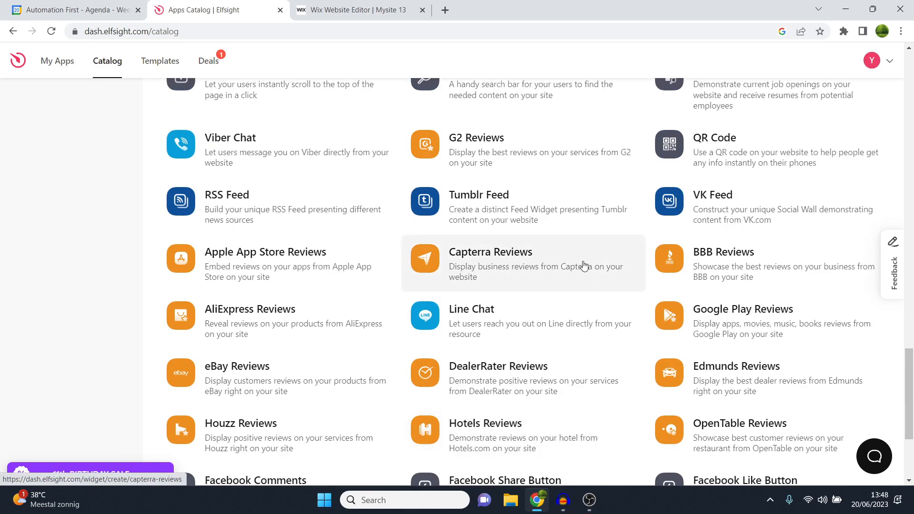
pyautogui.scroll(-3, 596, 276)
pyautogui.scroll(20, 595, 276)
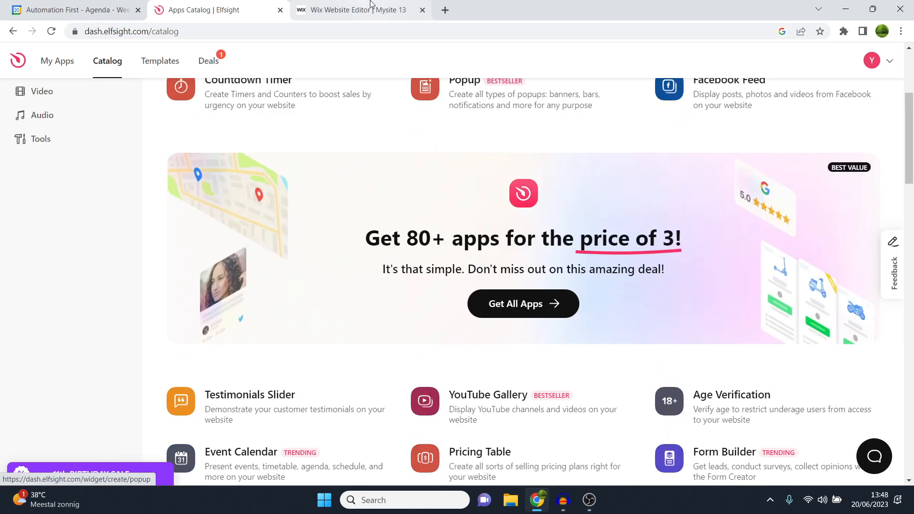
# - Switch to the Wix site preview and page the embedded Google Reviews carousel forward two reviews and back again
pyautogui.hotkey('ctrl', 'Tab')
pyautogui.scroll(-3, 772, 145)
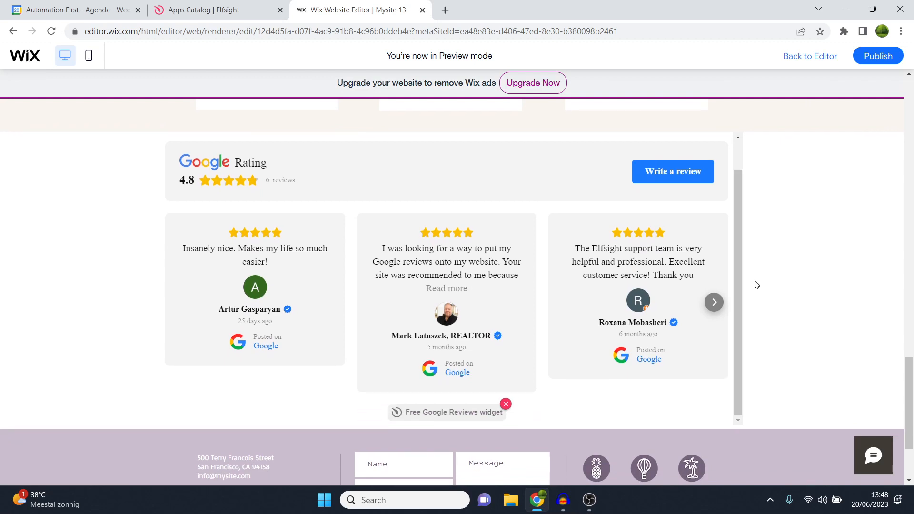
pyautogui.scroll(3, 656, 260)
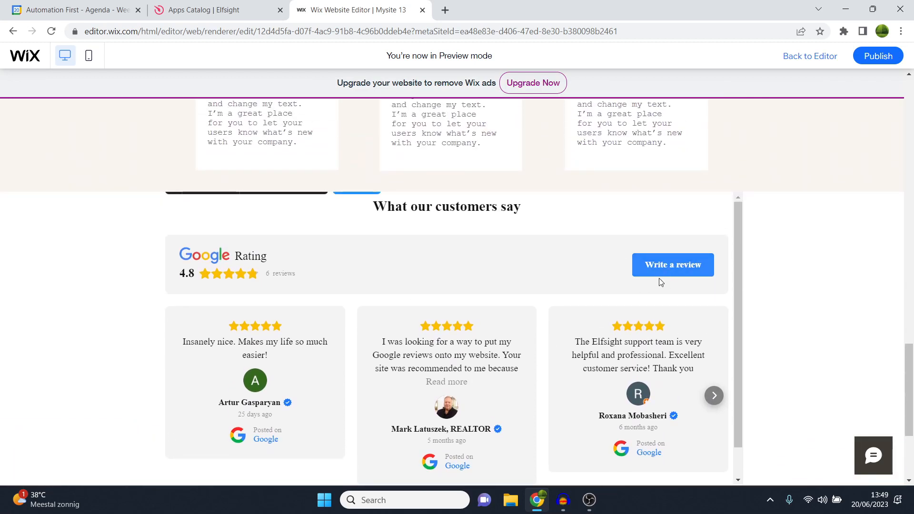
pyautogui.click(713, 394)
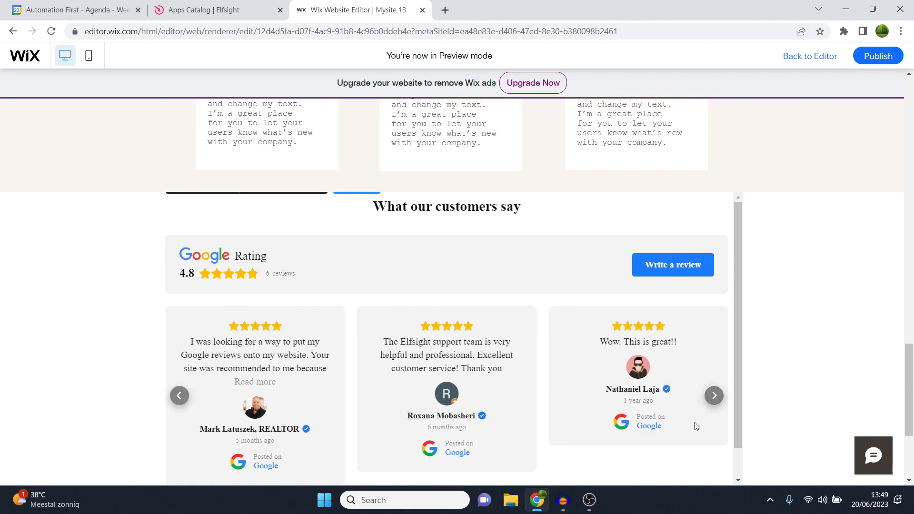
pyautogui.click(713, 395)
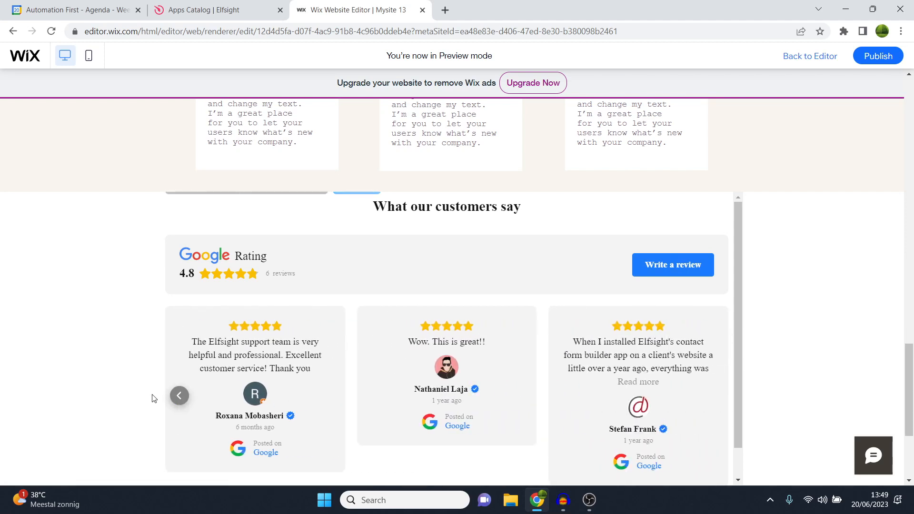
pyautogui.click(179, 396)
pyautogui.click(179, 395)
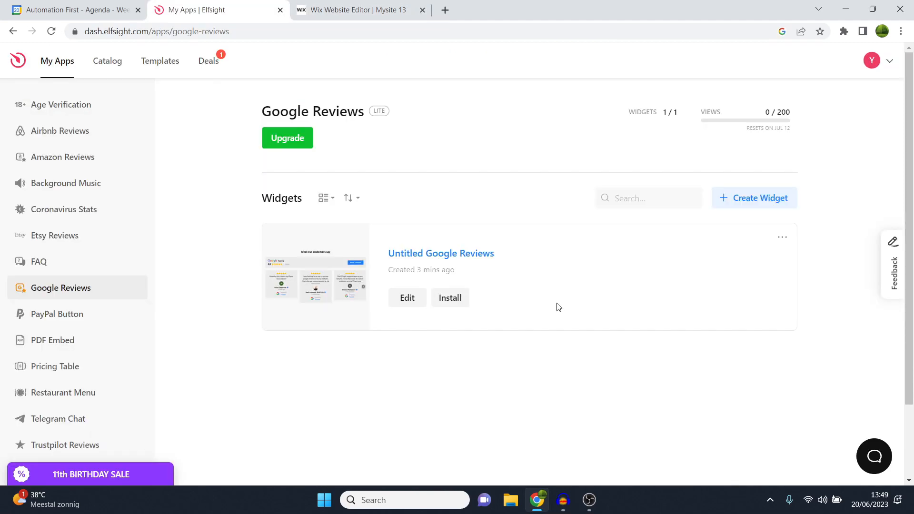
# - Open the upgrade options for the Elfsight Google Reviews app and compare the Lite, Basic, Pro and Premium plans
pyautogui.click(291, 142)
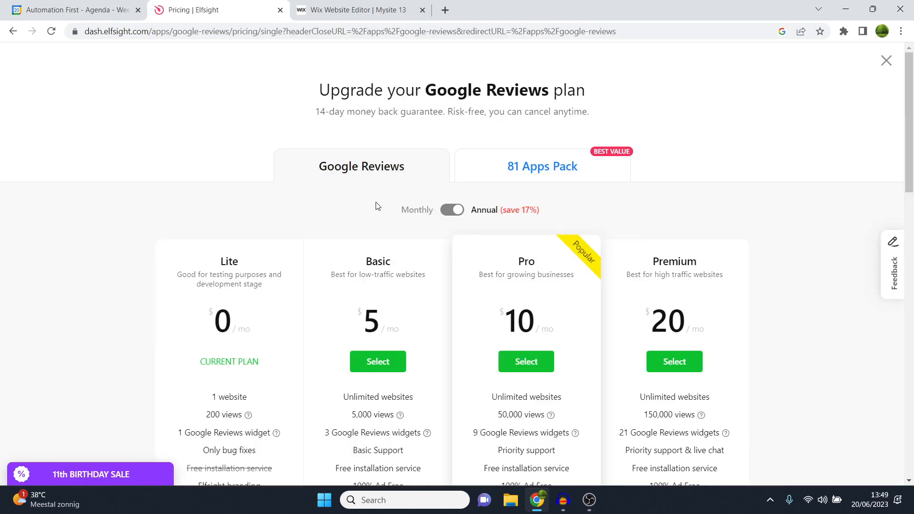
pyautogui.scroll(-2, 286, 299)
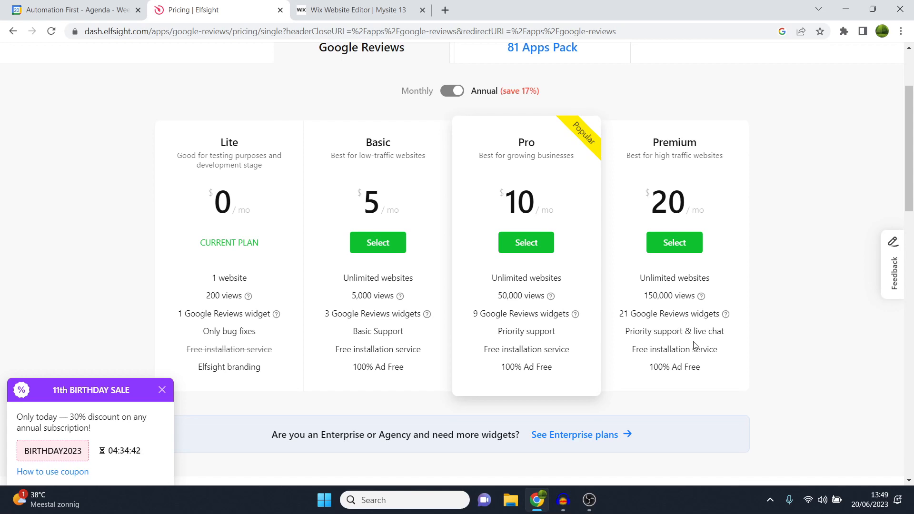
pyautogui.scroll(1, 518, 394)
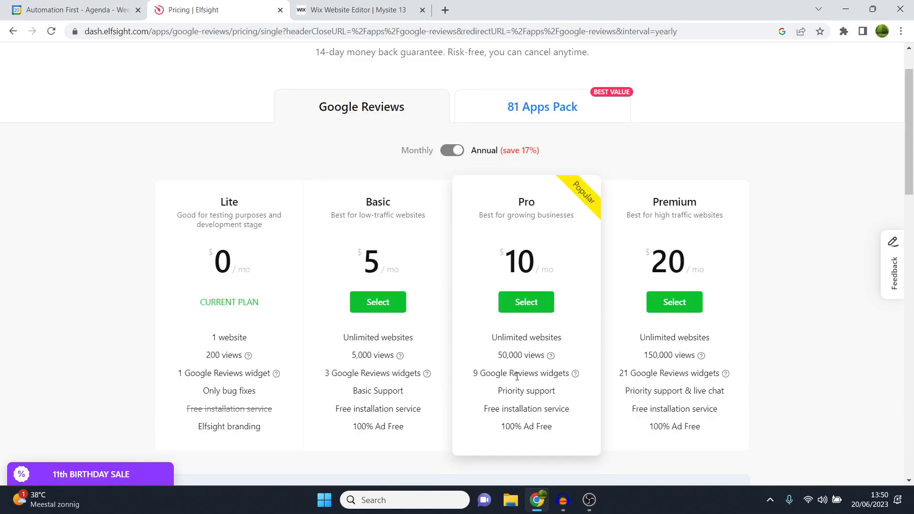
pyautogui.scroll(-1, 514, 372)
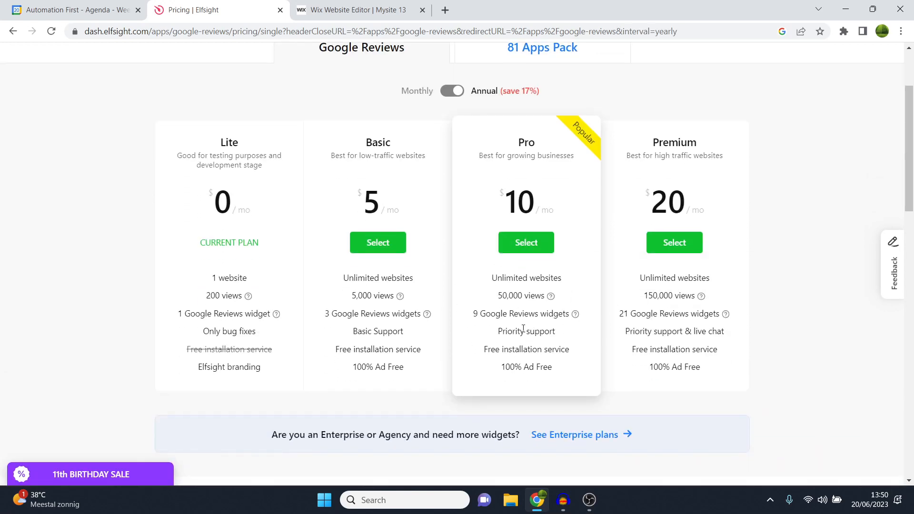
pyautogui.scroll(-2, 523, 328)
pyautogui.scroll(-12, 519, 329)
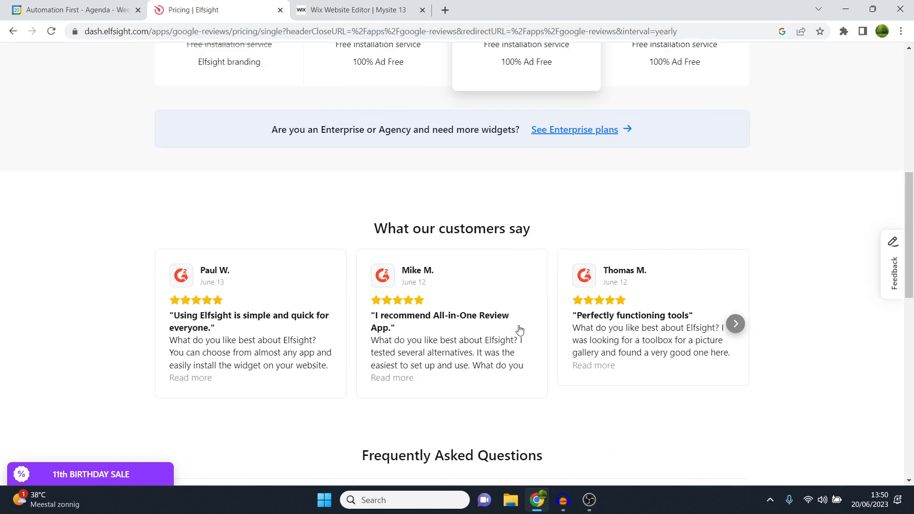
pyautogui.scroll(5, 520, 330)
pyautogui.scroll(10, 519, 329)
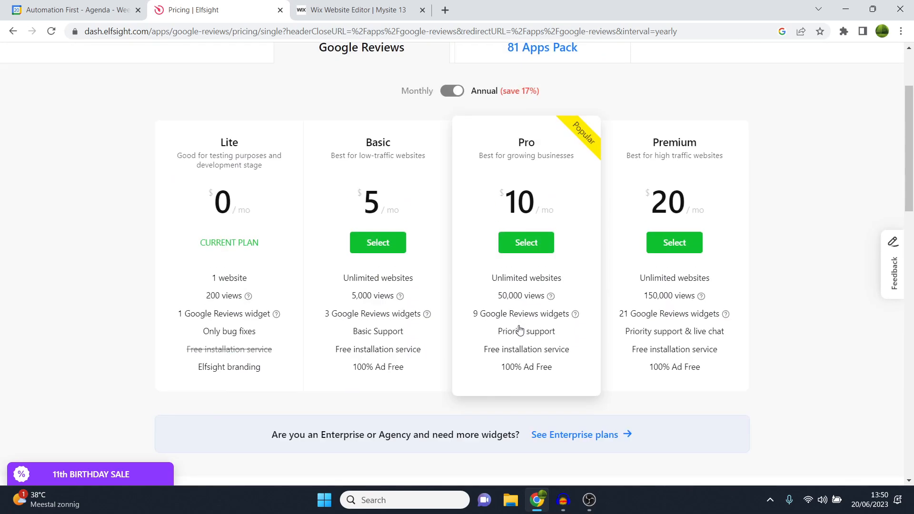
pyautogui.scroll(2, 824, 197)
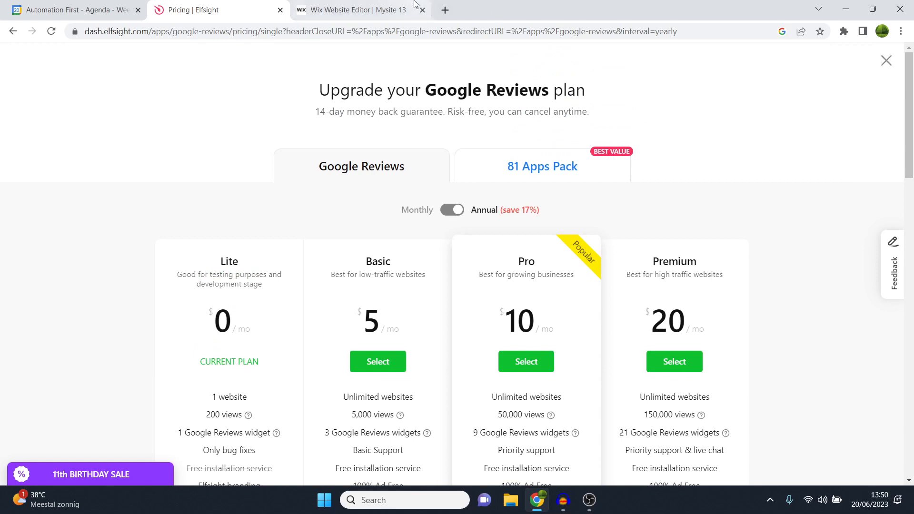
# - Return to the Wix site preview and examine the full embedded reviews widget above the footer
pyautogui.click(400, 9)
pyautogui.scroll(-1, 590, 300)
pyautogui.scroll(-1, 780, 314)
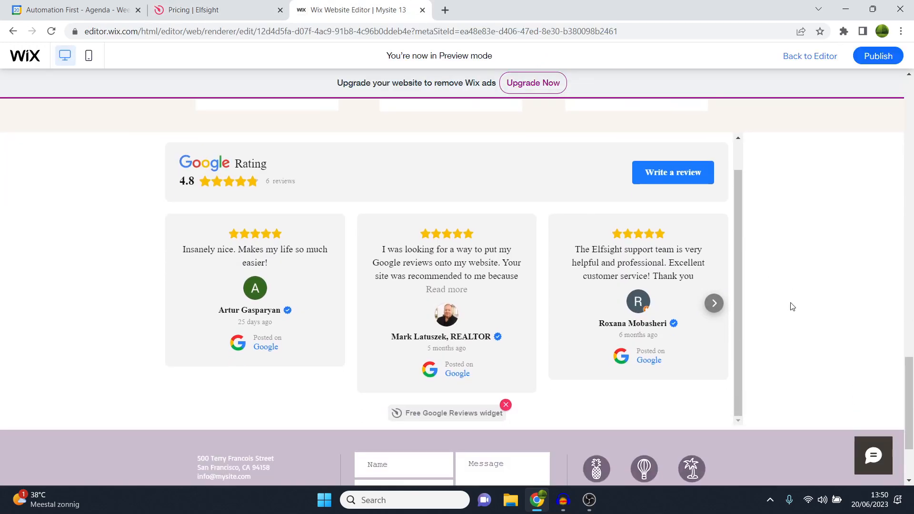